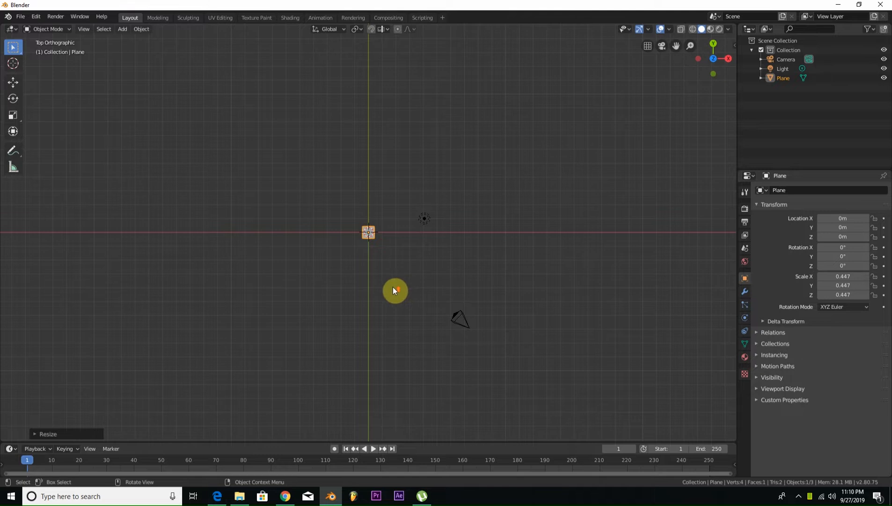
# Step: Turn on snapping and enter Edit Mode on the plane with face selection active
pyautogui.scroll(2, 392, 286)
pyautogui.scroll(1, 392, 286)
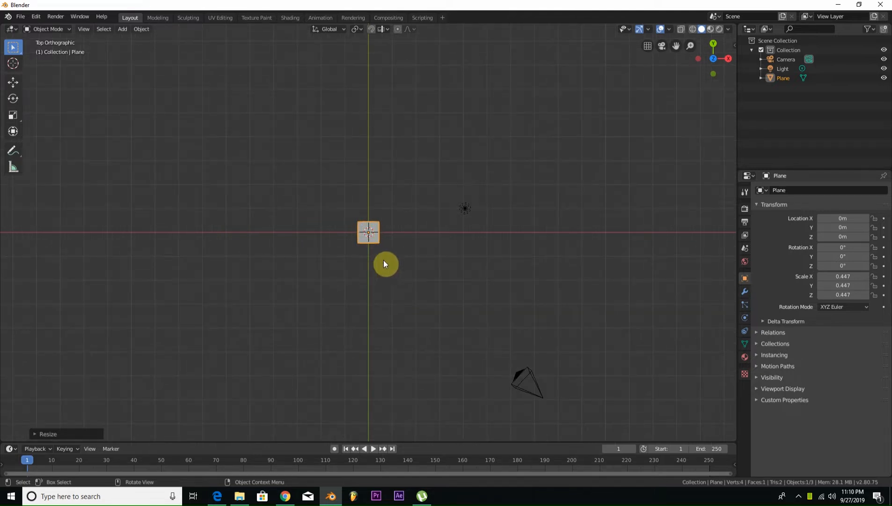
pyautogui.click(372, 29)
pyautogui.press('Tab')
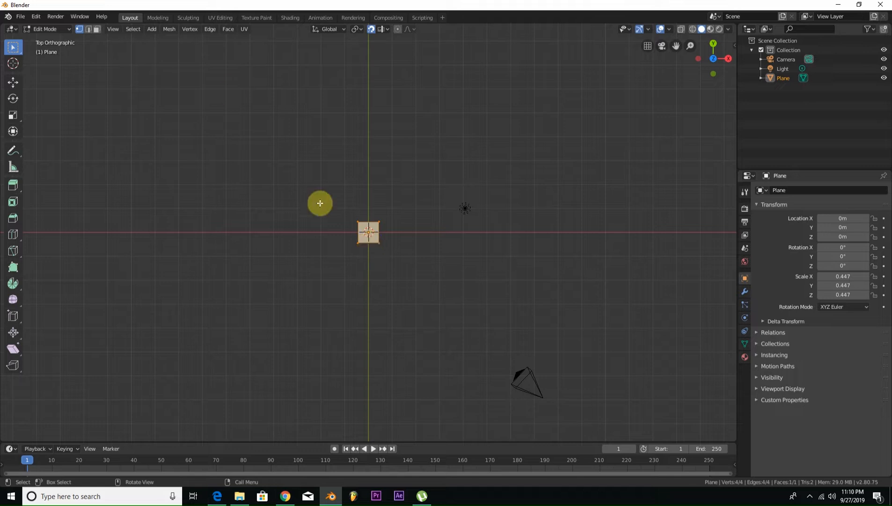
pyautogui.click(97, 29)
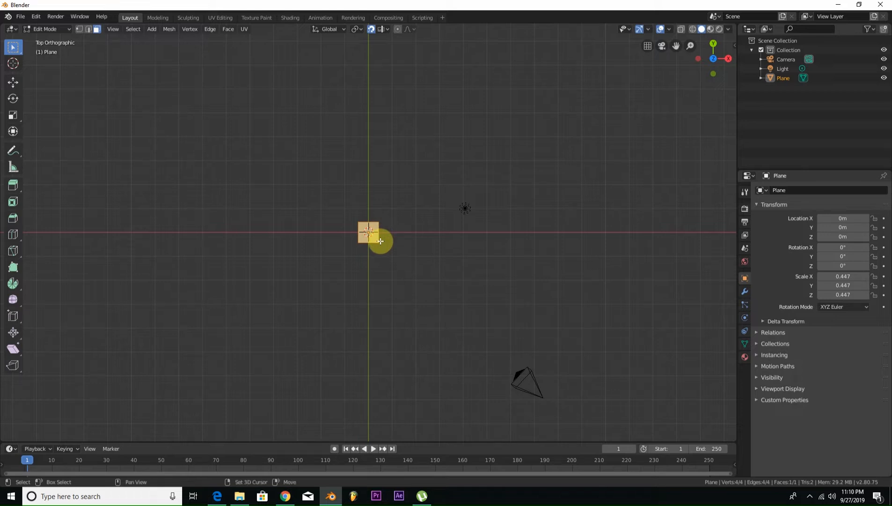
# Step: Duplicate the square face and move the copy 2 m along the X axis
pyautogui.hotkey('shift', 'd')
pyautogui.click(408, 240)
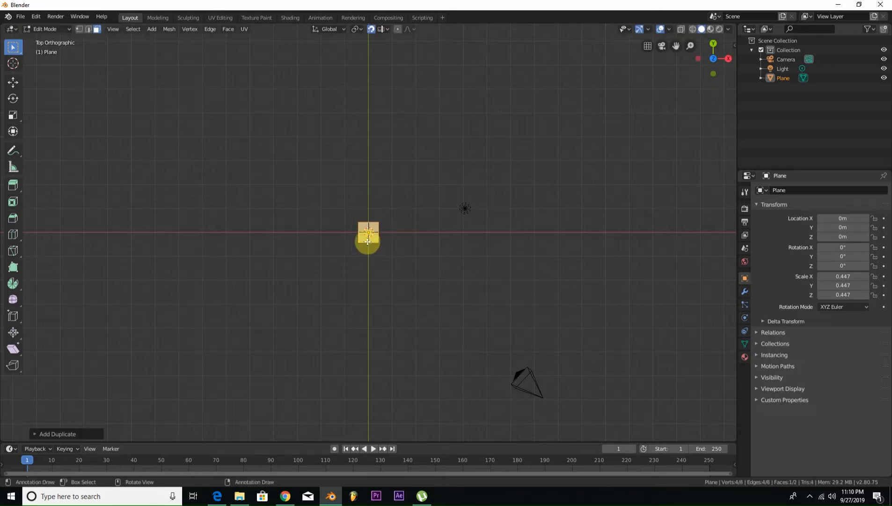
pyautogui.press('g')
pyautogui.press('x')
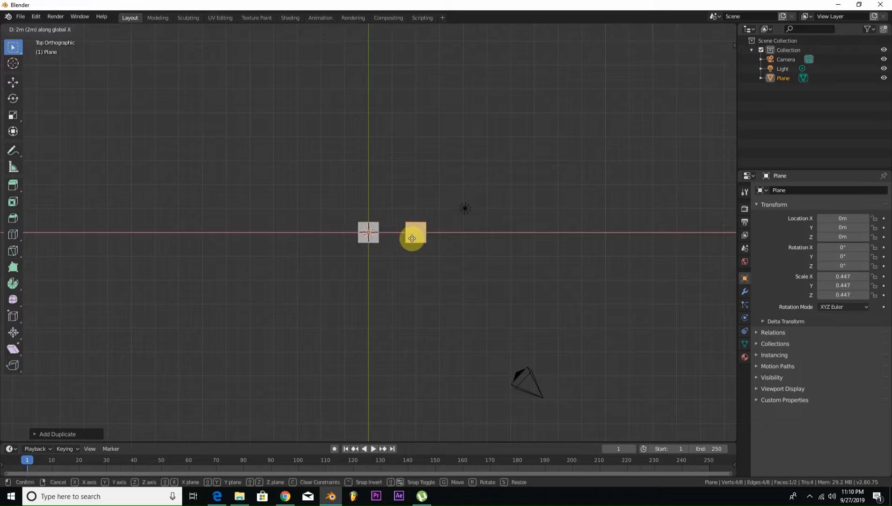
pyautogui.click(422, 238)
# Step: Duplicate the outermost face three more times along X at 2 m spacing, making a row of five squares
pyautogui.hotkey('shift', 'd')
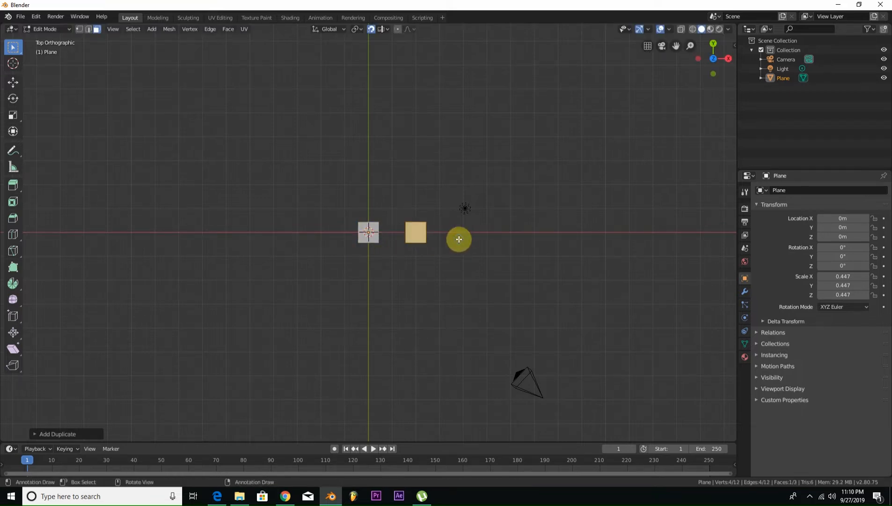
pyautogui.click(498, 234)
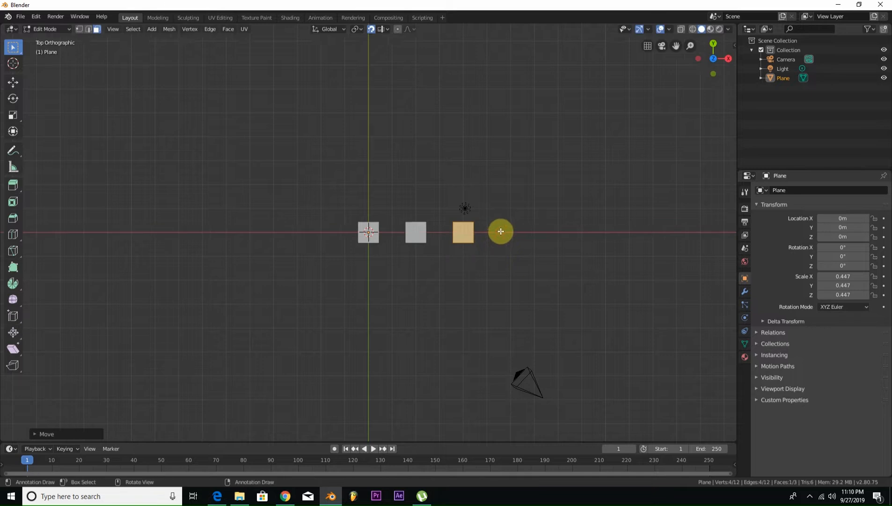
pyautogui.scroll(-1, 501, 234)
pyautogui.hotkey('shift', 'd')
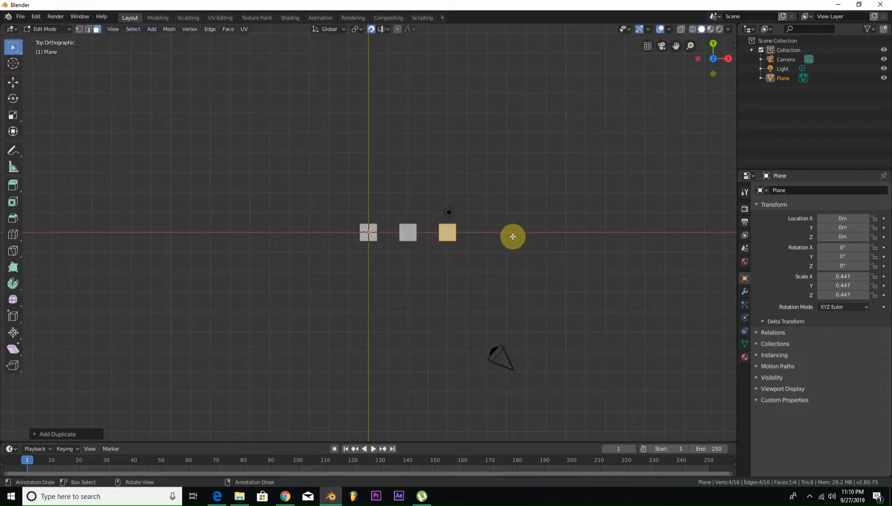
pyautogui.press('x')
pyautogui.click(552, 234)
pyautogui.hotkey('shift', 'd')
pyautogui.press('x')
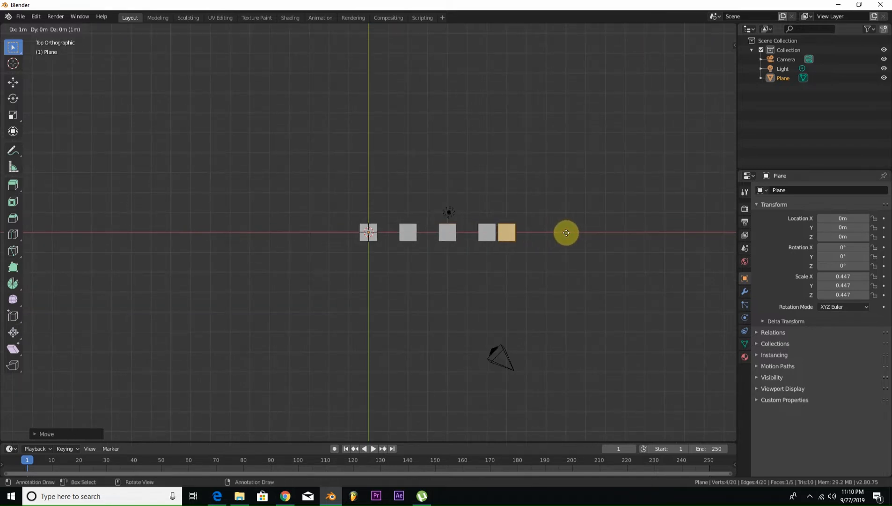
pyautogui.click(577, 231)
# Step: Extend the row along X with three more duplicates at the same 2 m spacing, up to eight squares
pyautogui.hotkey('shift', 'd')
pyautogui.press('x')
pyautogui.click(608, 224)
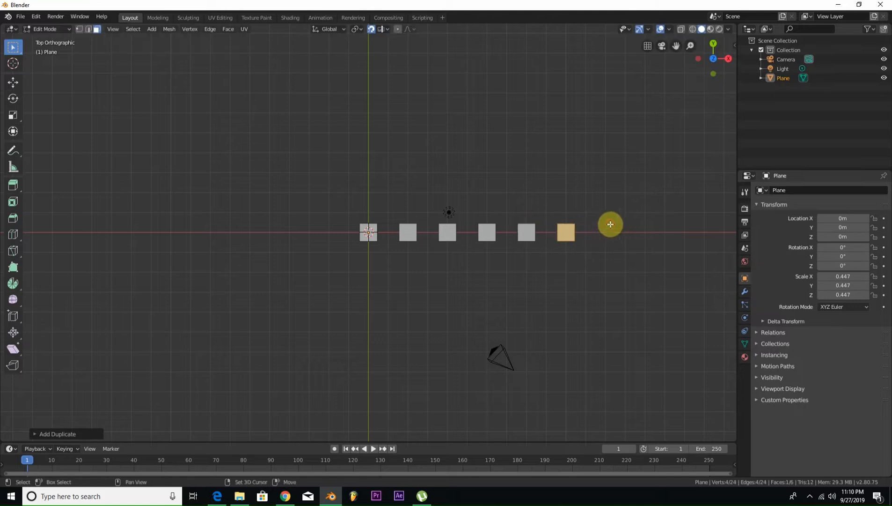
pyautogui.hotkey('shift', 'd')
pyautogui.press('x')
pyautogui.click(644, 223)
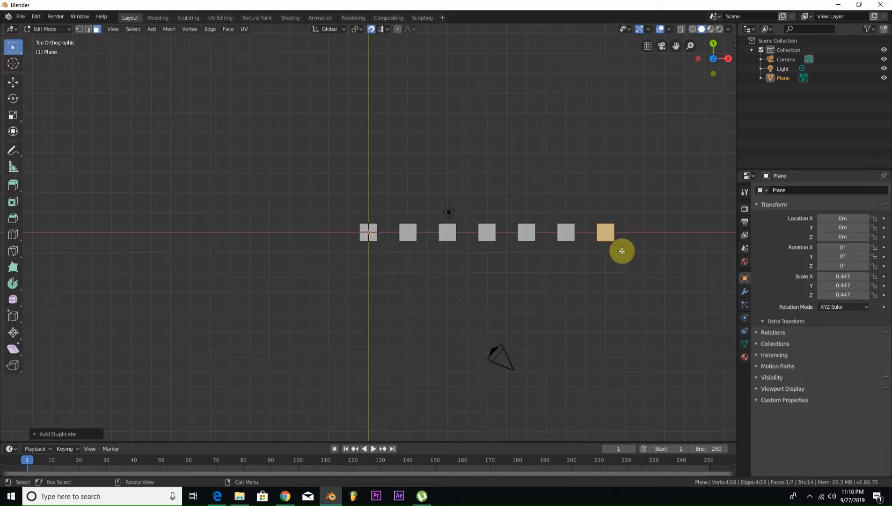
pyautogui.hotkey('shift', 'd')
pyautogui.click(651, 243)
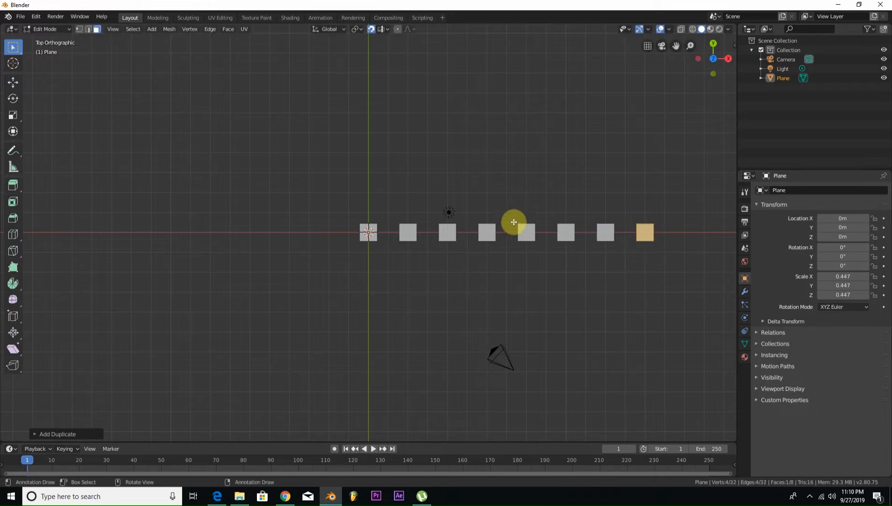
# Step: Return the plane to Object Mode and turn snapping off
pyautogui.press('Tab')
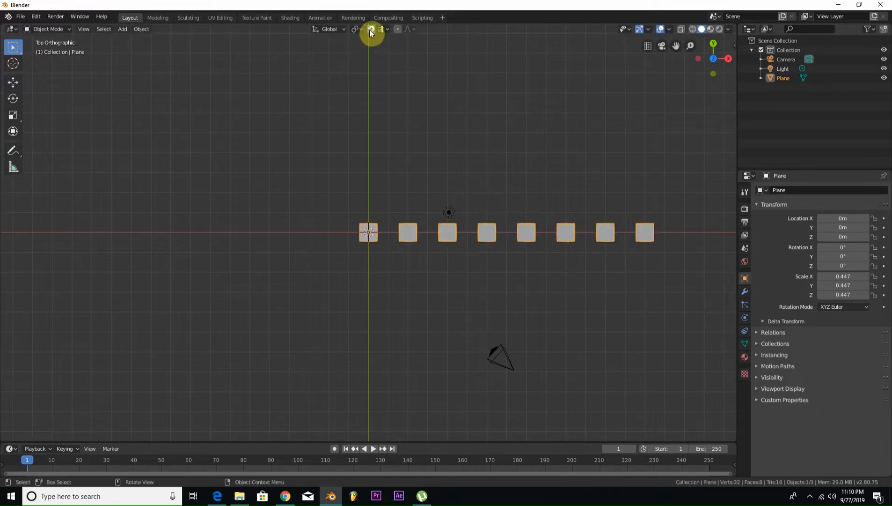
pyautogui.scroll(-1, 399, 126)
pyautogui.scroll(1, 398, 168)
pyautogui.scroll(1, 377, 252)
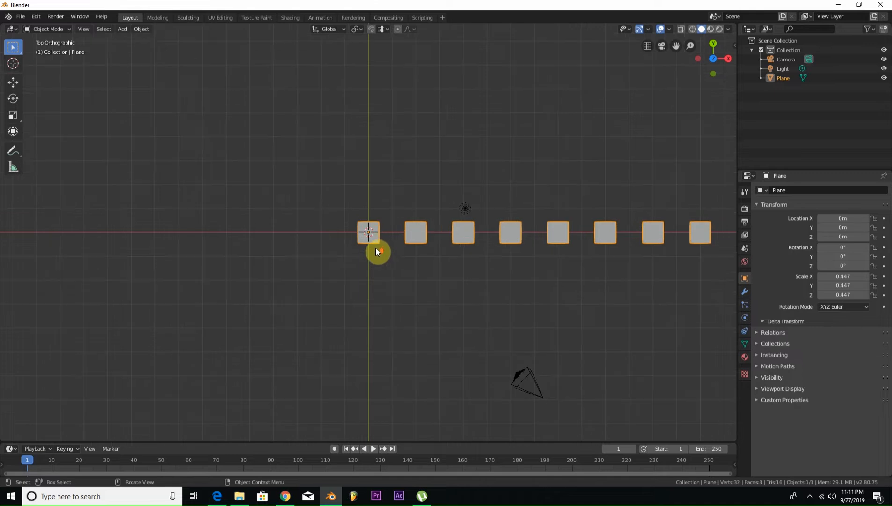
pyautogui.scroll(-1, 390, 249)
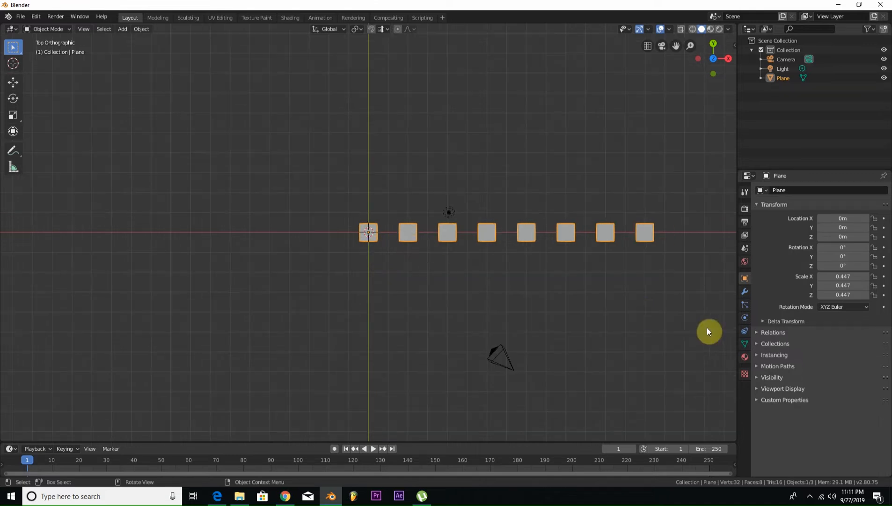
# Step: Create a new material on the plane and set its surface shader to Emission
pyautogui.click(745, 357)
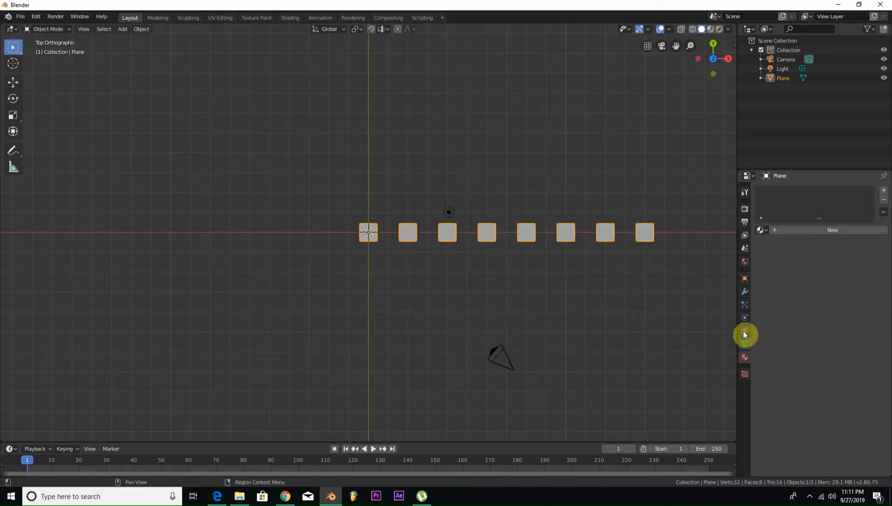
pyautogui.click(783, 230)
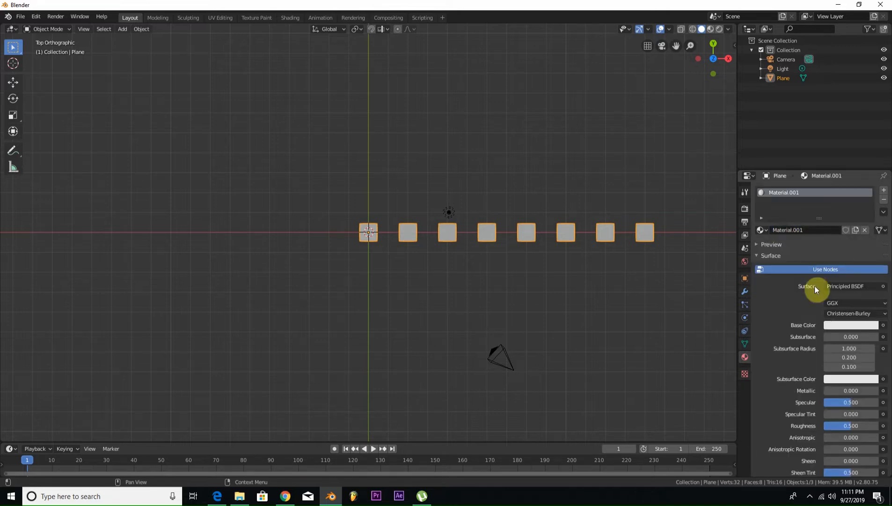
pyautogui.click(838, 286)
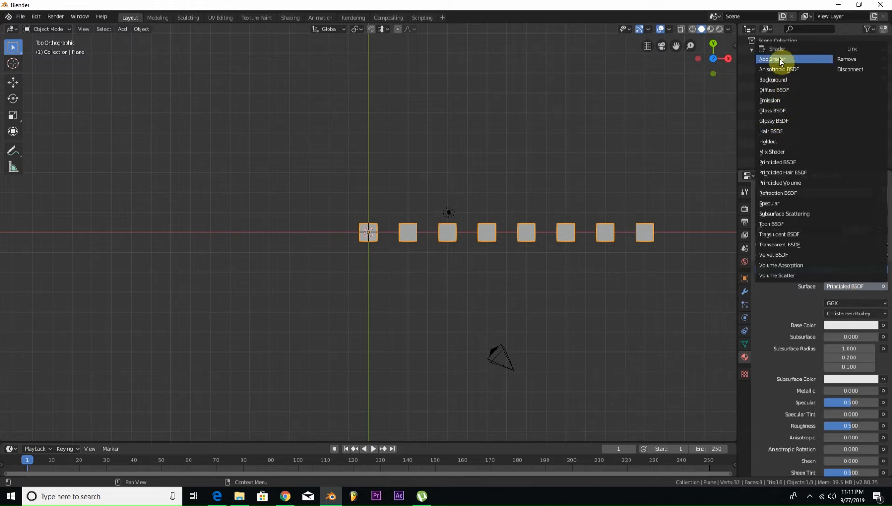
pyautogui.click(771, 100)
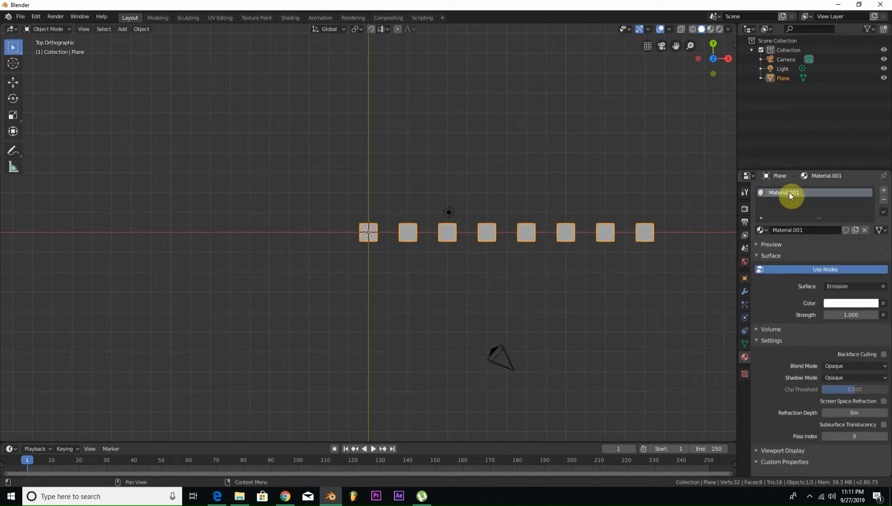
# Step: Set the first material's emission color to bright cyan and its strength to 1000
pyautogui.click(840, 303)
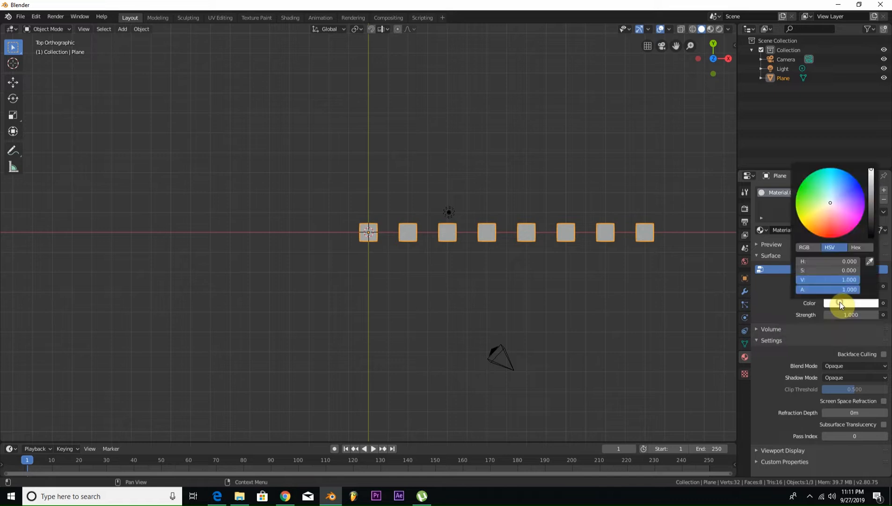
pyautogui.moveTo(827, 188); pyautogui.dragTo(833, 168)
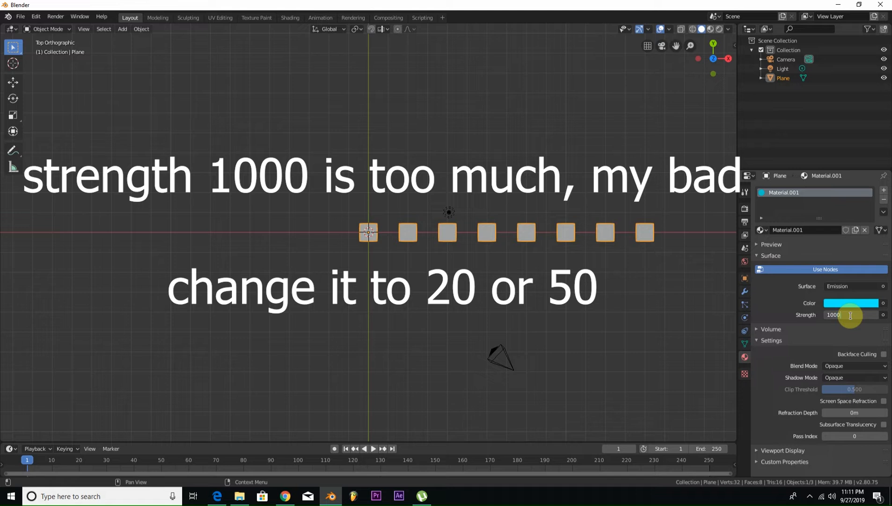
pyautogui.press('Return')
pyautogui.click(840, 210)
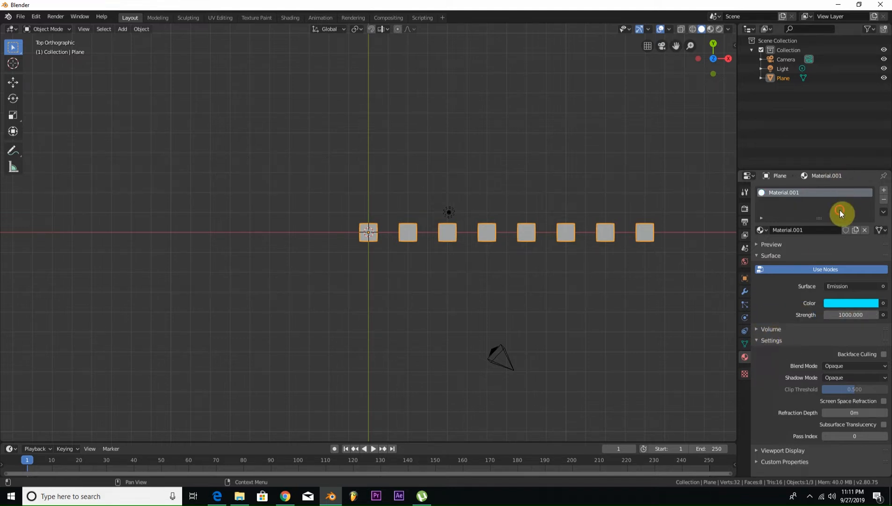
# Step: Add a second material slot with a new material and set its surface shader to Emission
pyautogui.click(885, 190)
pyautogui.click(833, 248)
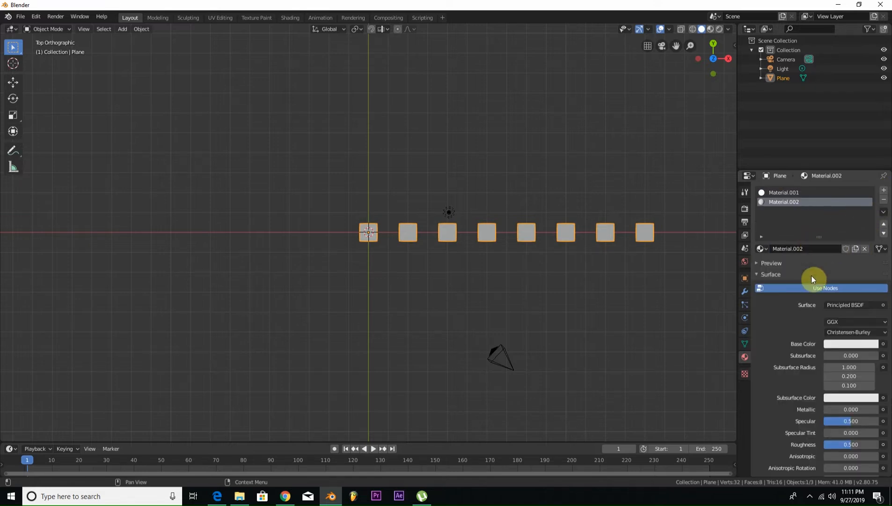
pyautogui.click(838, 305)
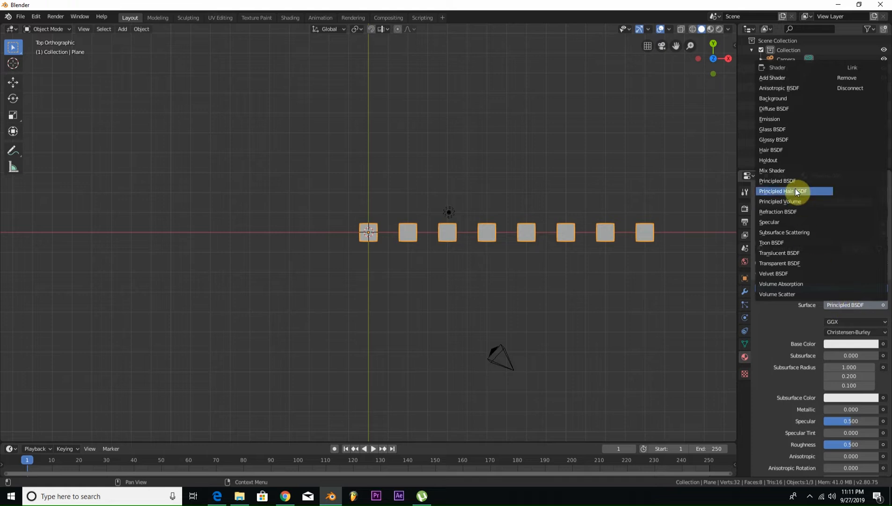
pyautogui.click(774, 119)
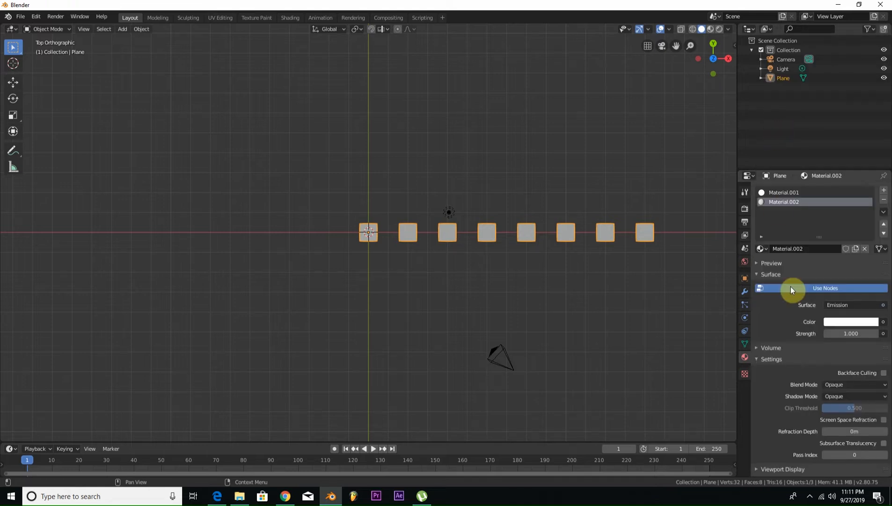
# Step: Set the second material's emission color to orange-red and its strength to 1000
pyautogui.click(841, 322)
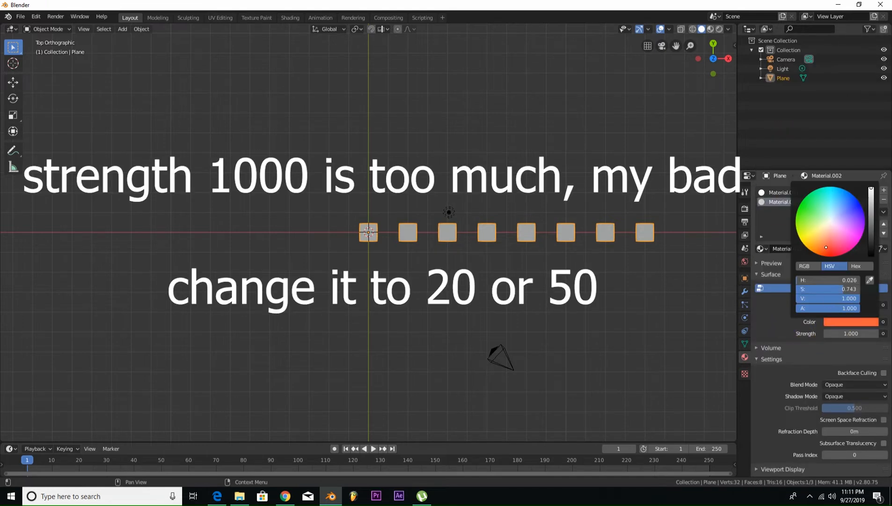
pyautogui.click(823, 255)
pyautogui.click(847, 333)
pyautogui.write('1000')
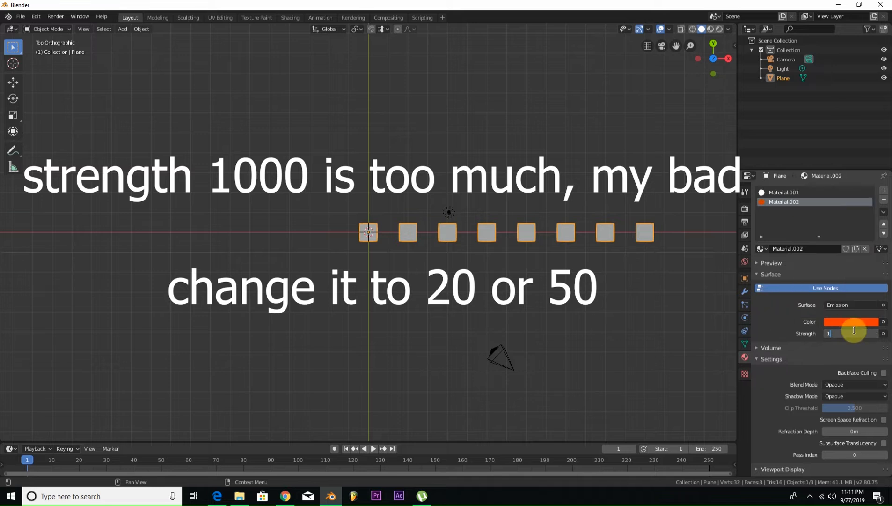
pyautogui.press('Return')
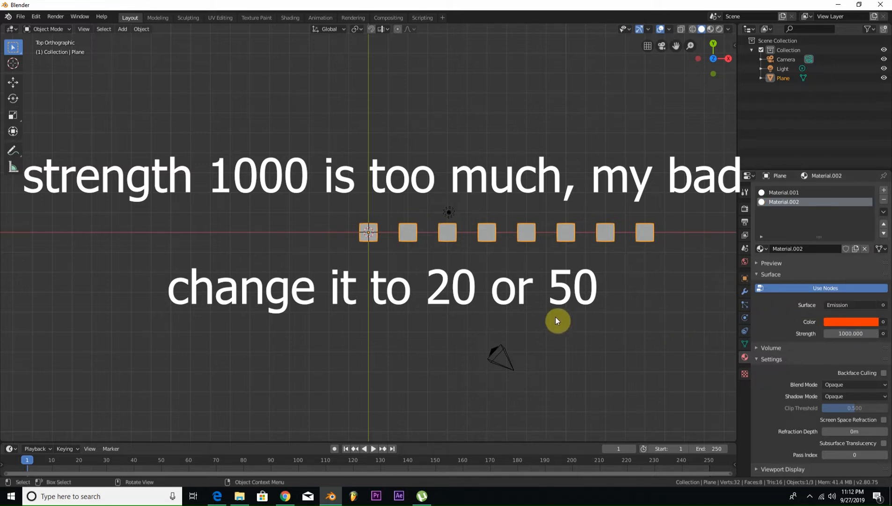
# Step: Preview the emissive squares in Rendered viewport shading, then return to Solid shading
pyautogui.press('z')
pyautogui.click(530, 261)
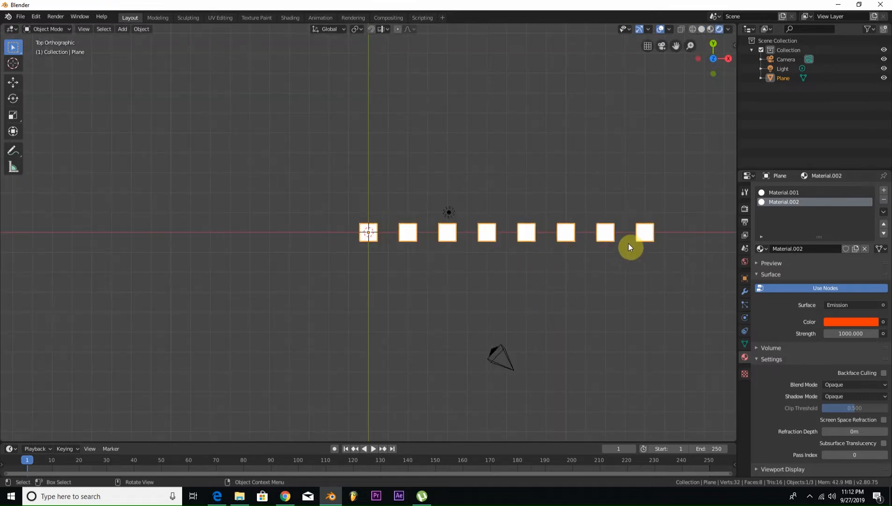
pyautogui.press('z')
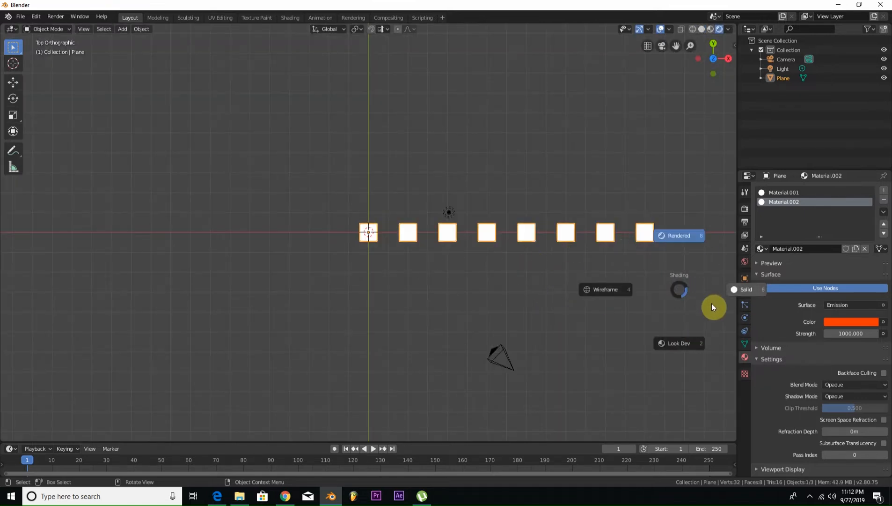
pyautogui.click(728, 287)
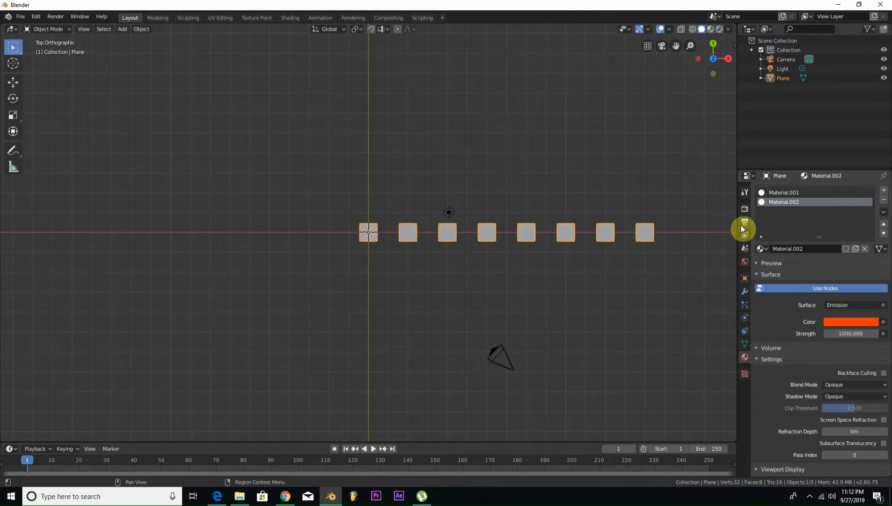
# Step: Darken the world background color to near black
pyautogui.click(745, 262)
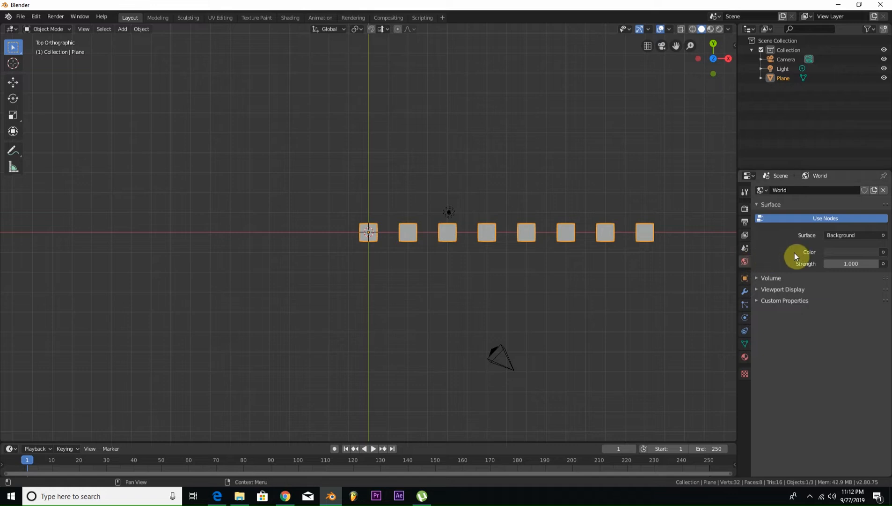
pyautogui.click(839, 254)
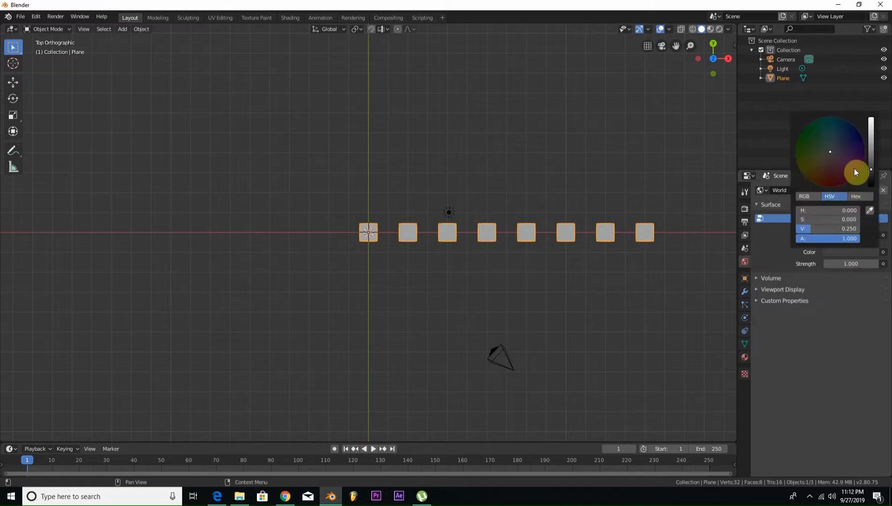
pyautogui.moveTo(872, 169); pyautogui.dragTo(871, 183)
# Step: Assign the cyan emission material to the first, third, fifth and seventh squares in Edit Mode
pyautogui.click(745, 356)
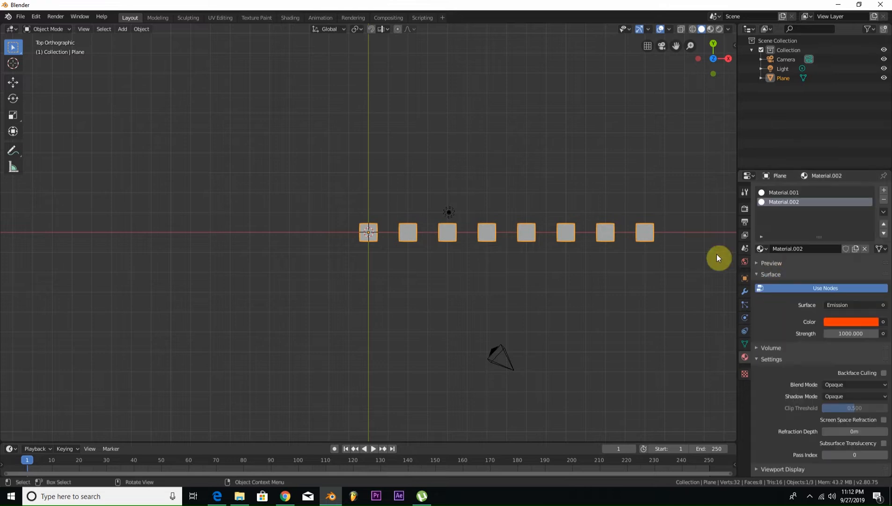
pyautogui.press('Tab')
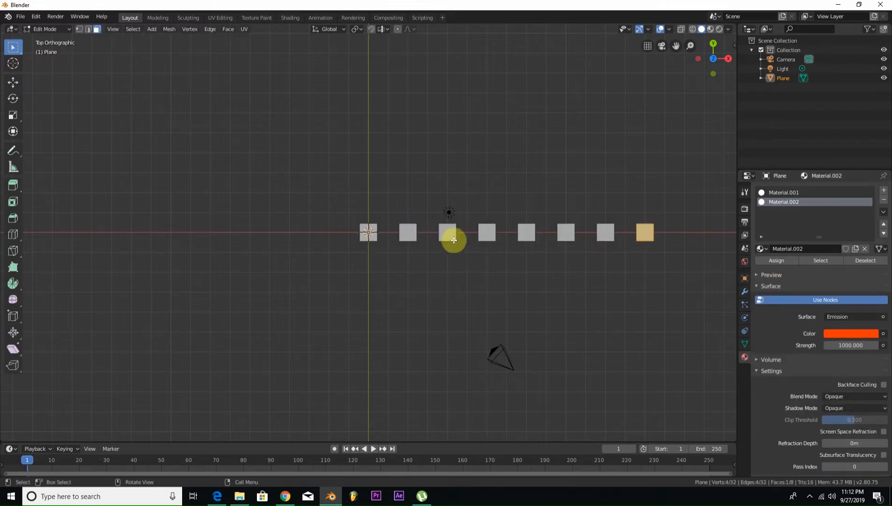
pyautogui.click(369, 236)
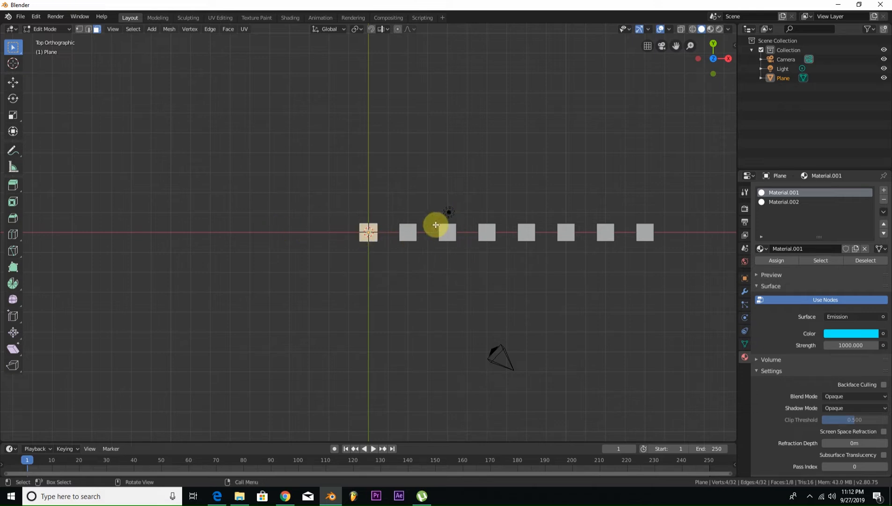
pyautogui.keyDown('shift'); pyautogui.click(447, 234); pyautogui.keyUp('shift')
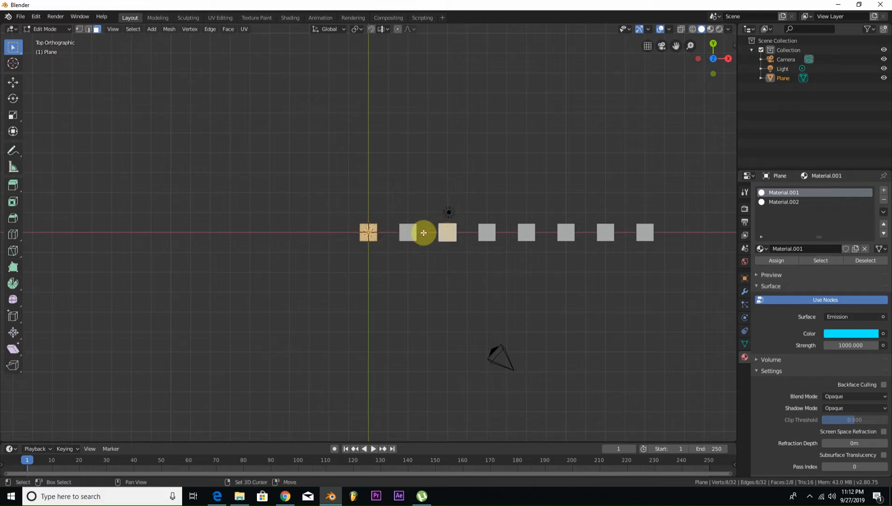
pyautogui.keyDown('shift'); pyautogui.click(526, 234); pyautogui.keyUp('shift')
pyautogui.keyDown('shift'); pyautogui.click(606, 232); pyautogui.keyUp('shift')
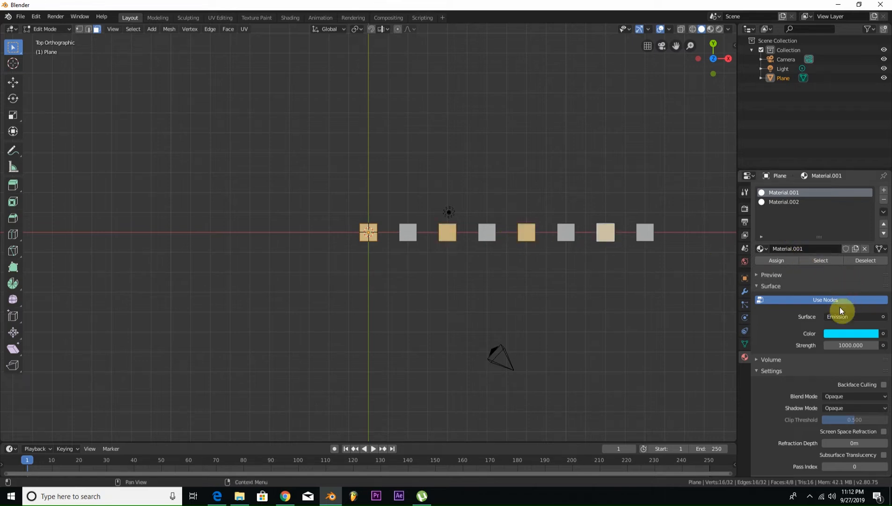
pyautogui.click(776, 261)
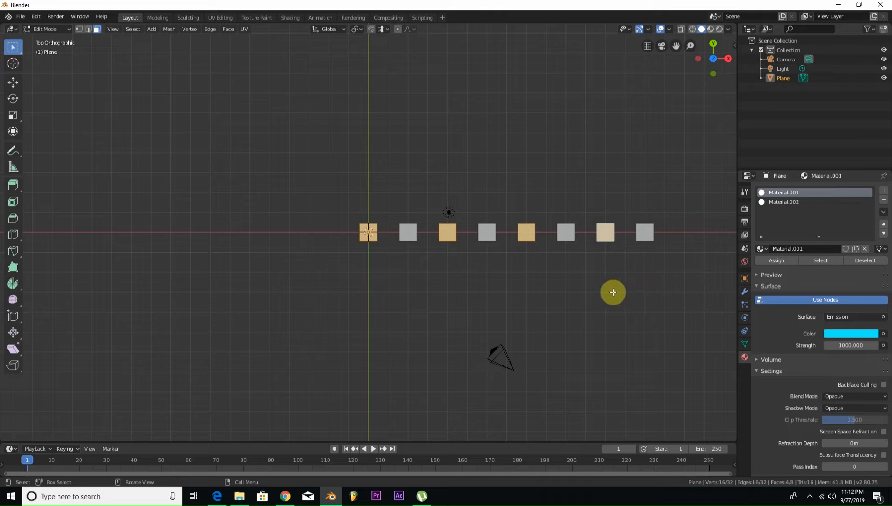
# Step: Assign the orange-red emission material to the second, fourth, sixth and eighth squares
pyautogui.click(791, 201)
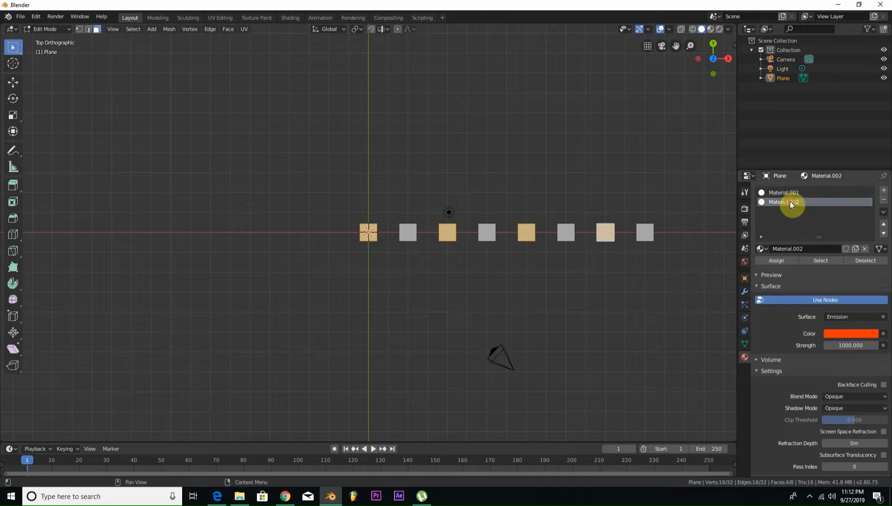
pyautogui.click(408, 234)
pyautogui.keyDown('shift'); pyautogui.click(492, 235); pyautogui.keyUp('shift')
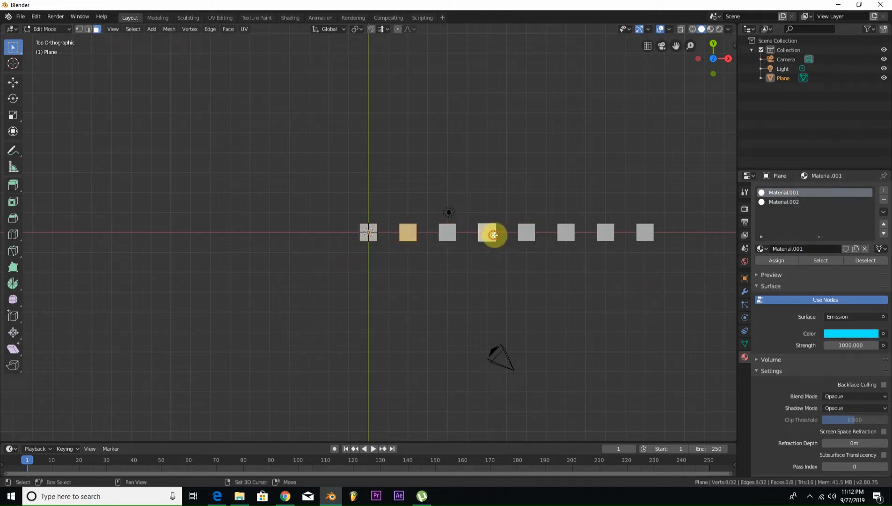
pyautogui.keyDown('shift'); pyautogui.click(558, 236); pyautogui.keyUp('shift')
pyautogui.keyDown('shift'); pyautogui.click(645, 233); pyautogui.keyUp('shift')
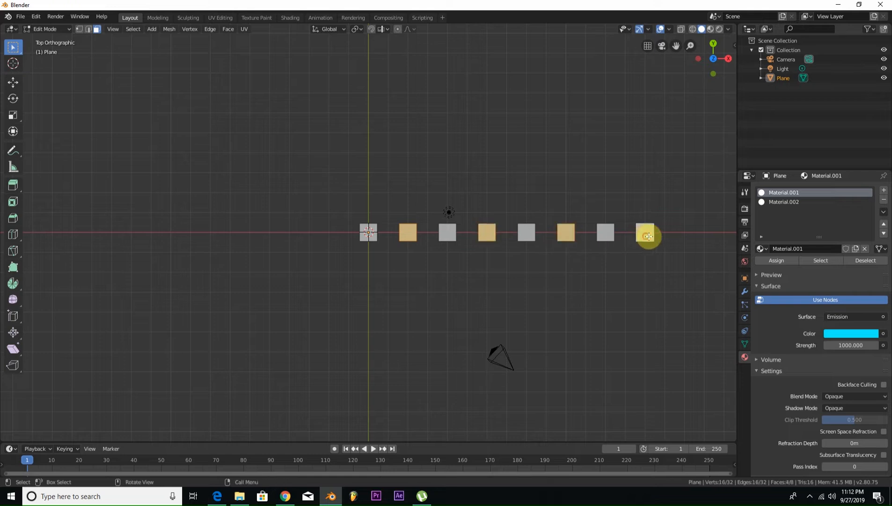
pyautogui.click(786, 202)
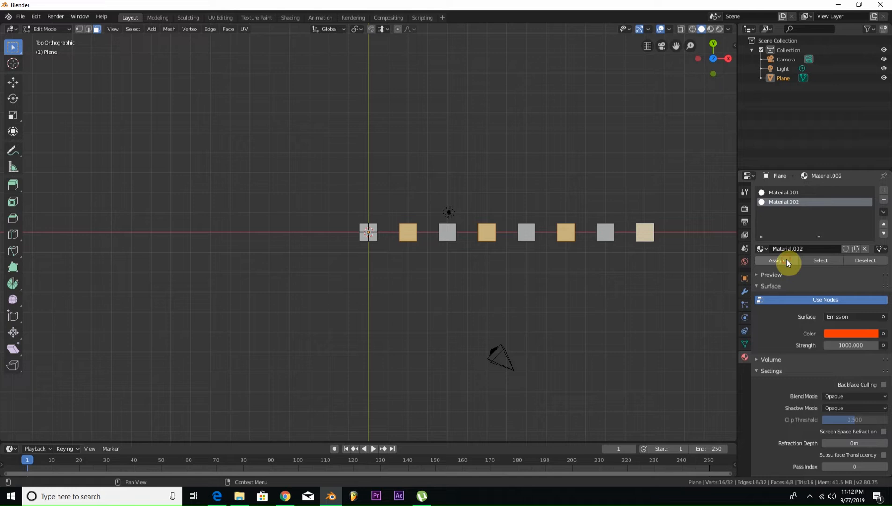
# Step: Preview the squares in Rendered shading and compare the settings of the two emission materials
pyautogui.press('z')
pyautogui.click(466, 214)
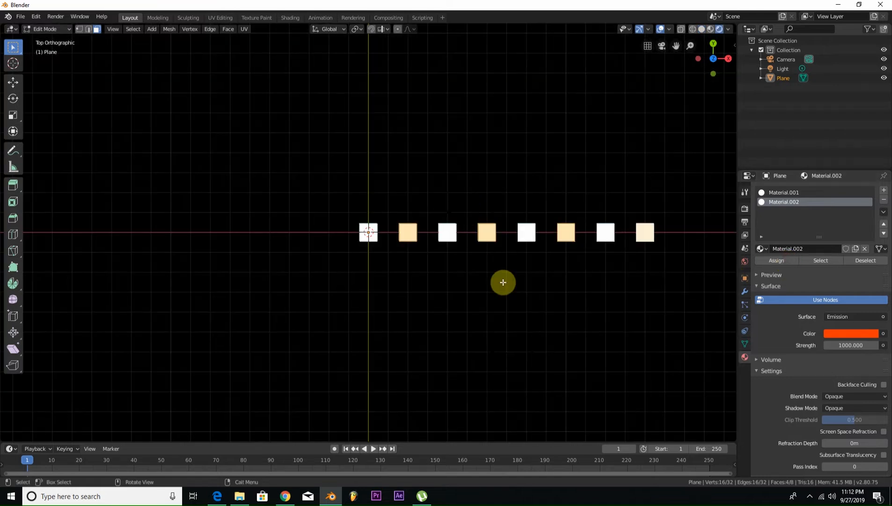
pyautogui.click(539, 308)
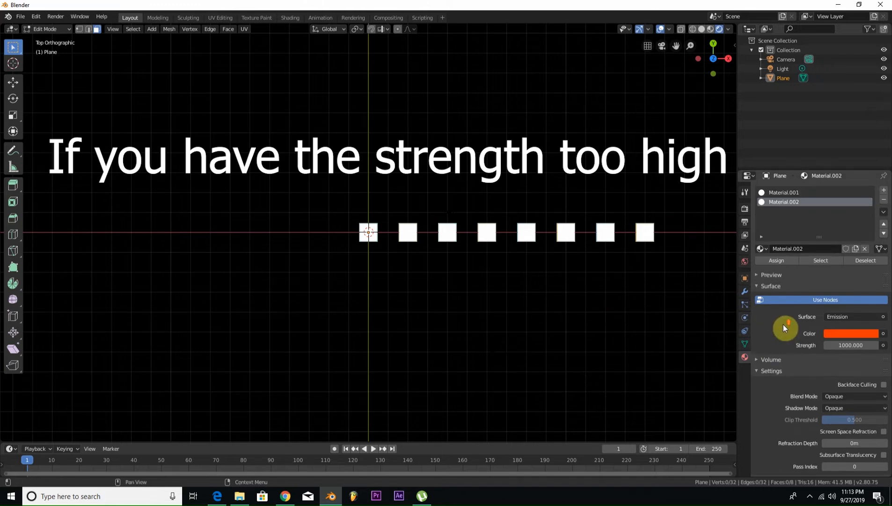
pyautogui.click(790, 194)
pyautogui.click(791, 202)
pyautogui.click(792, 194)
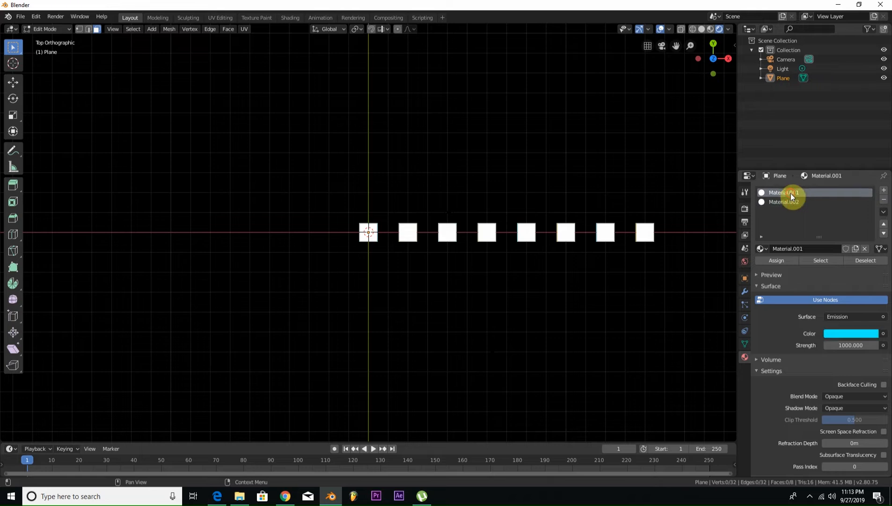
pyautogui.click(787, 202)
pyautogui.click(821, 261)
# Step: Enable Ambient Occlusion, Bloom, Screen Space Reflections and Motion Blur for the Eevee render
pyautogui.click(744, 209)
pyautogui.click(765, 254)
pyautogui.click(765, 265)
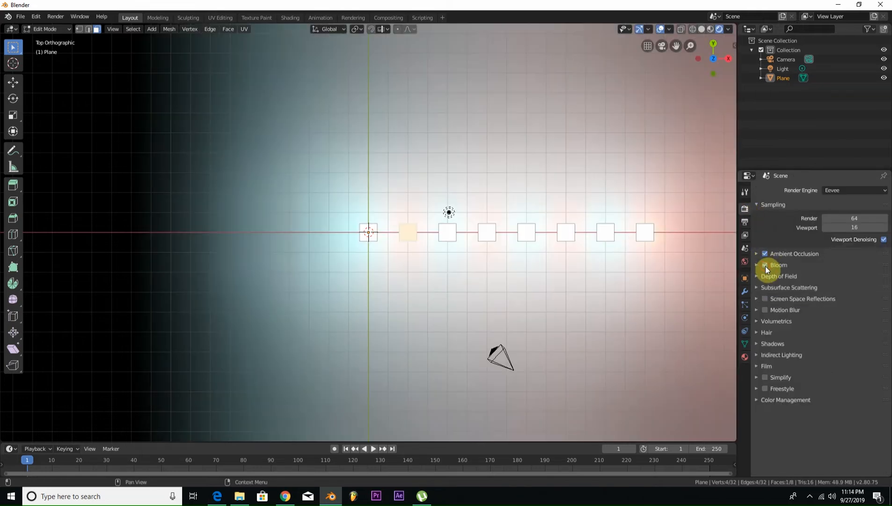
pyautogui.click(765, 299)
pyautogui.click(765, 310)
# Step: Set the emission strength of both the orange-red and the cyan materials to 100
pyautogui.click(784, 69)
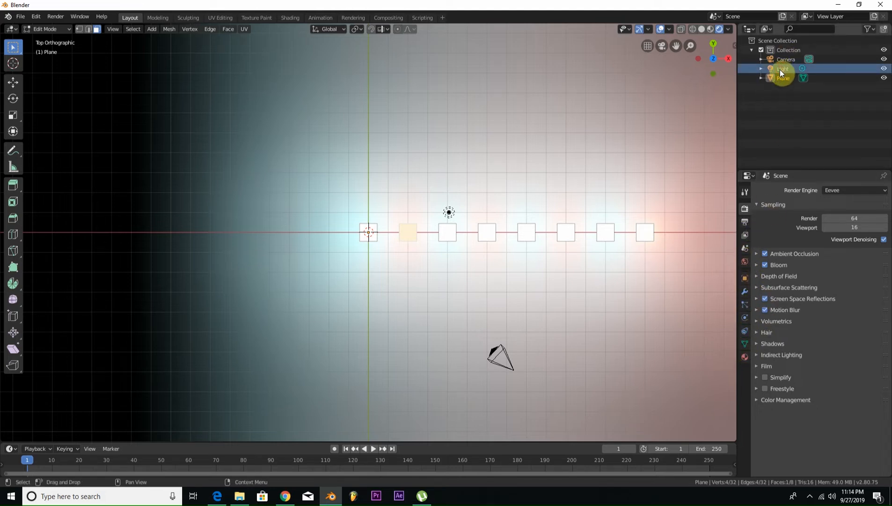
pyautogui.click(785, 79)
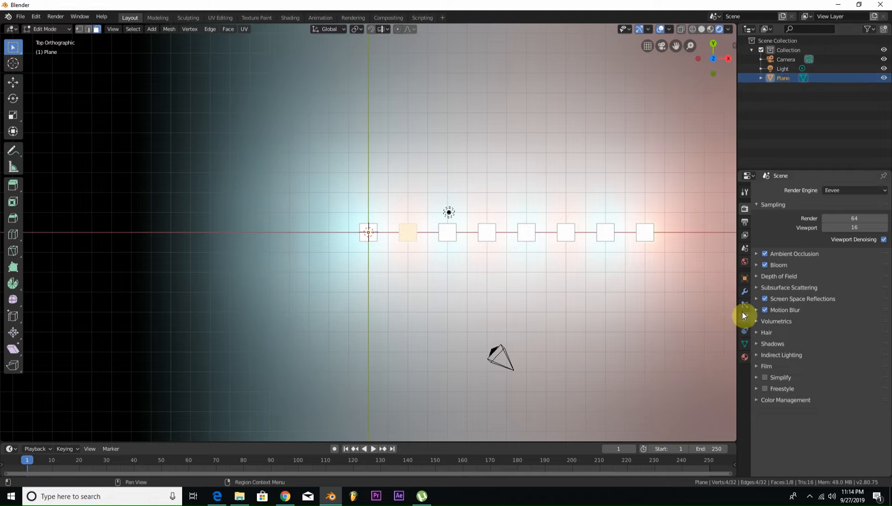
pyautogui.click(744, 355)
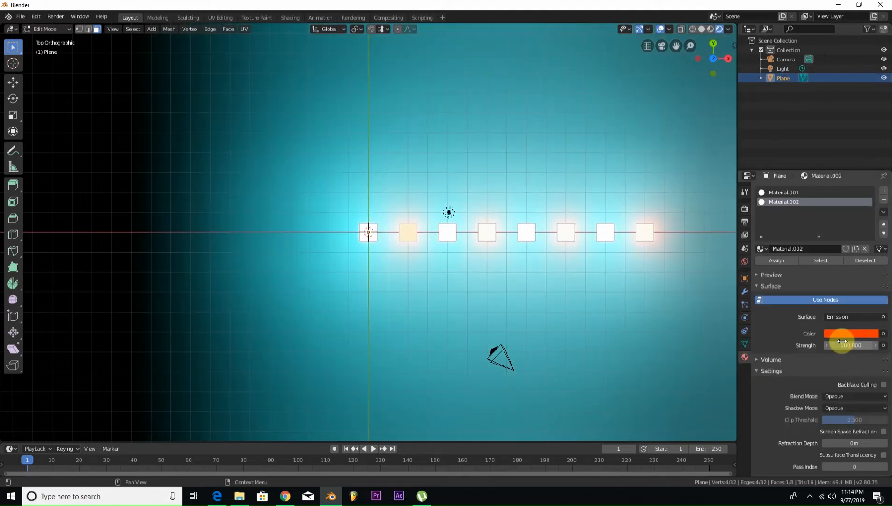
pyautogui.click(790, 192)
pyautogui.scroll(-3, 612, 333)
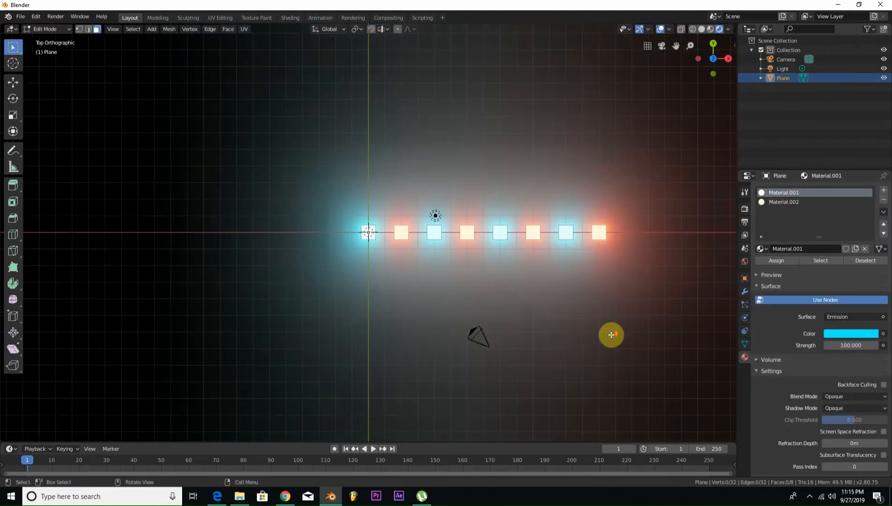
# Step: Shift the cyan emission color to a deeper blue and the orange-red one to pure red
pyautogui.click(852, 333)
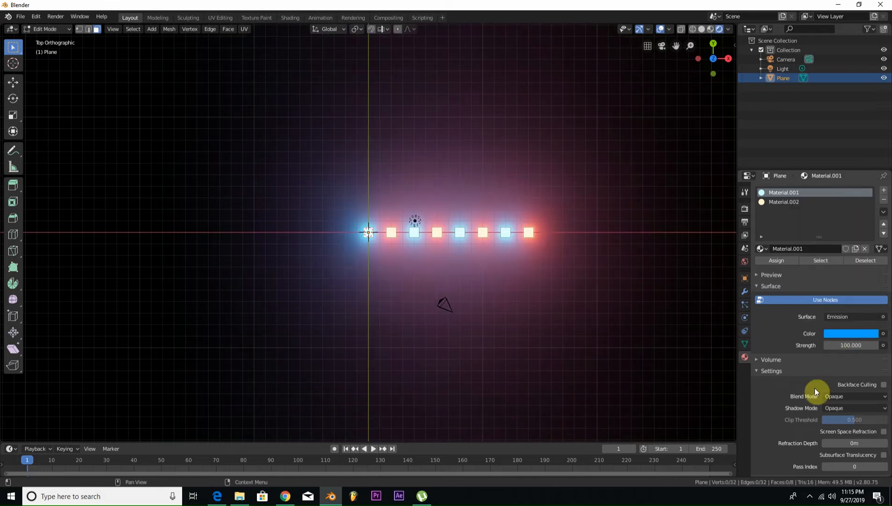
pyautogui.click(787, 201)
pyautogui.click(855, 334)
pyautogui.scroll(1, 567, 369)
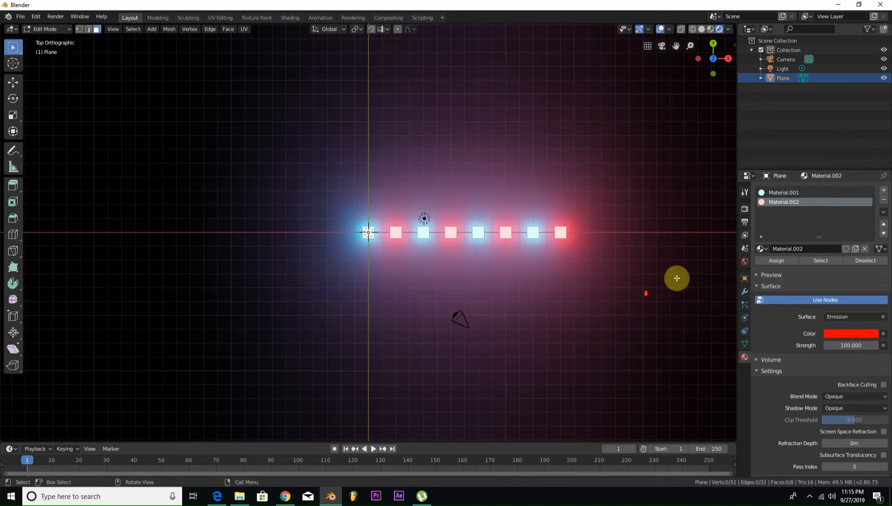
pyautogui.scroll(1, 697, 263)
# Step: Adjust the Bloom settings to threshold 3.561, radius 6.351 and intensity 0.043
pyautogui.click(745, 209)
pyautogui.click(756, 264)
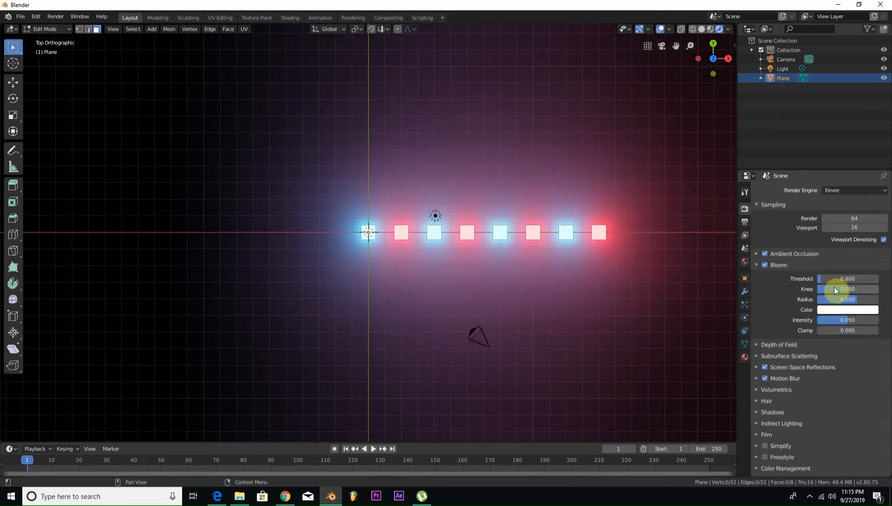
pyautogui.moveTo(829, 279); pyautogui.dragTo(839, 279)
pyautogui.moveTo(851, 320); pyautogui.dragTo(841, 302)
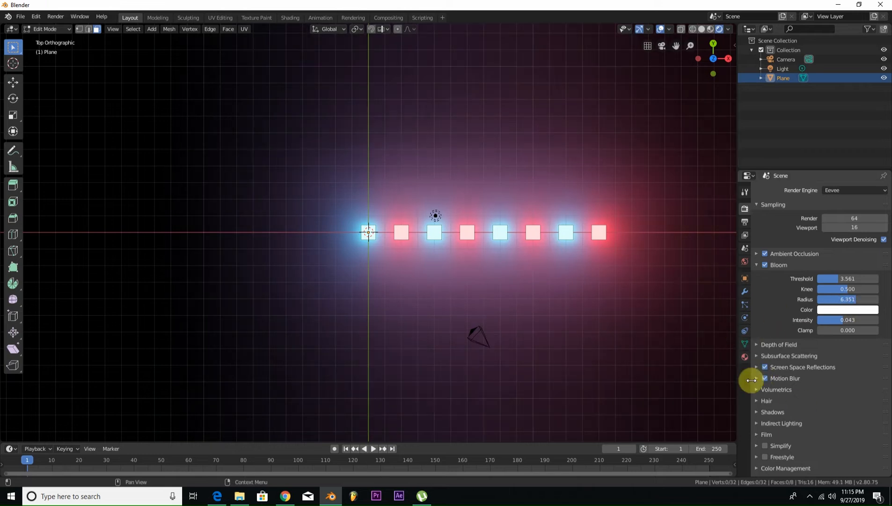
# Step: Set the Motion Blur shutter to 1.00
pyautogui.click(752, 377)
pyautogui.moveTo(843, 386); pyautogui.dragTo(878, 386)
pyautogui.scroll(-2, 515, 292)
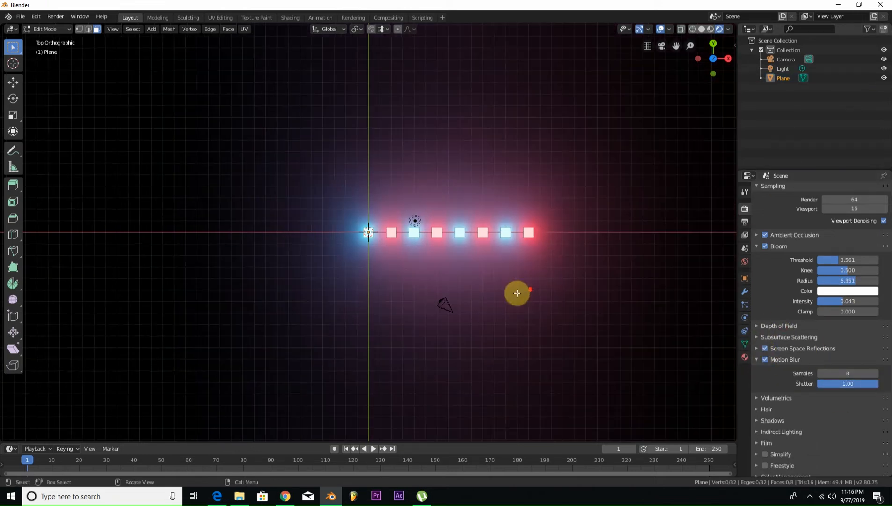
# Step: Return to Object Mode and show the transform values of the row of squares
pyautogui.scroll(1, 411, 265)
pyautogui.press('Tab')
pyautogui.press('n')
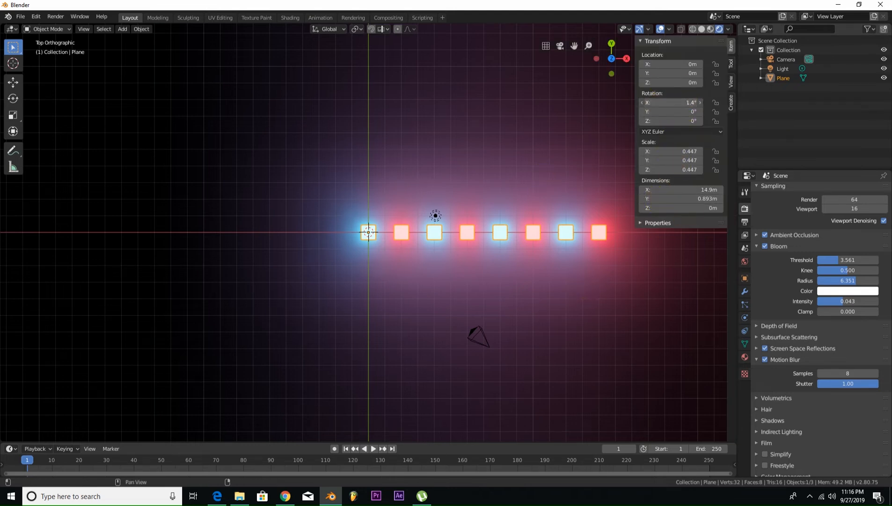
# Step: Try rotating the row about the X, Y and Z axes in turn, undoing each rotation
pyautogui.moveTo(684, 106); pyautogui.dragTo(866, 121)
pyautogui.hotkey('ctrl', 'z')
pyautogui.moveTo(690, 114); pyautogui.dragTo(833, 114)
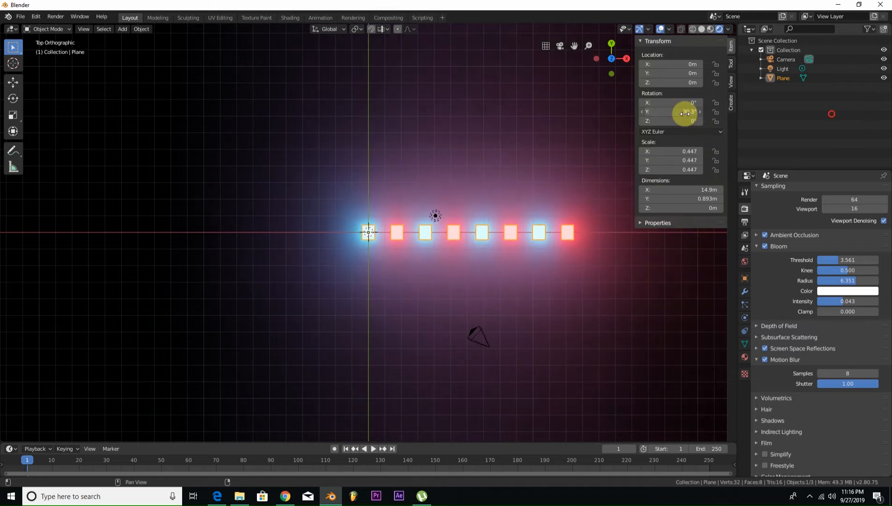
pyautogui.hotkey('ctrl', 'z')
pyautogui.moveTo(666, 124); pyautogui.dragTo(726, 161)
pyautogui.hotkey('ctrl', 'z')
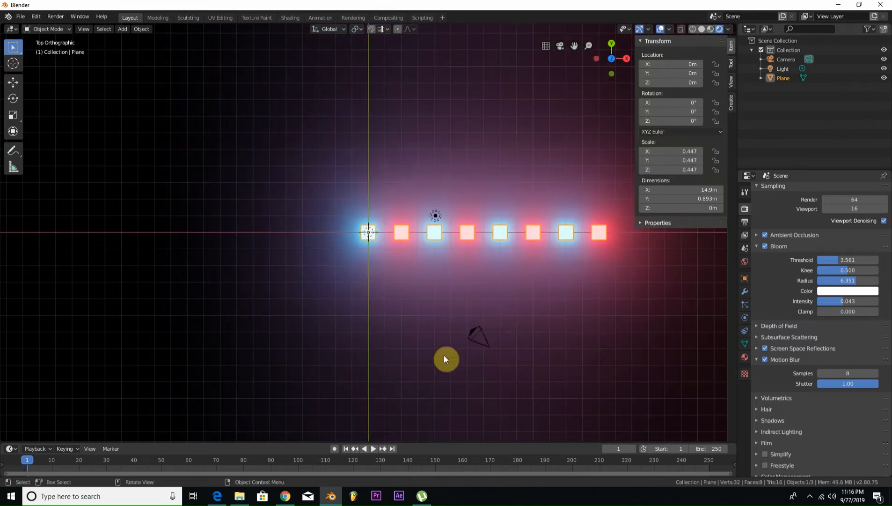
# Step: Insert rotation keyframes for the row of squares at frame 1
pyautogui.rightClick(671, 121)
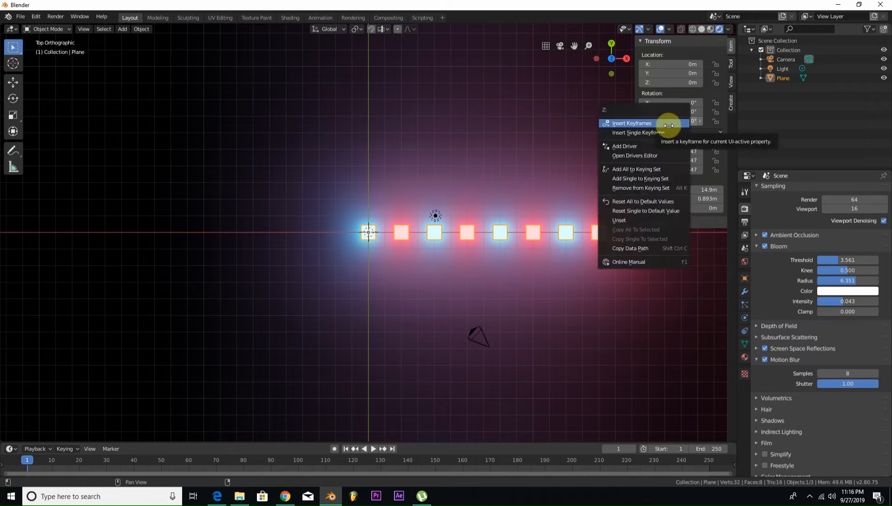
pyautogui.click(669, 125)
pyautogui.scroll(-2, 349, 304)
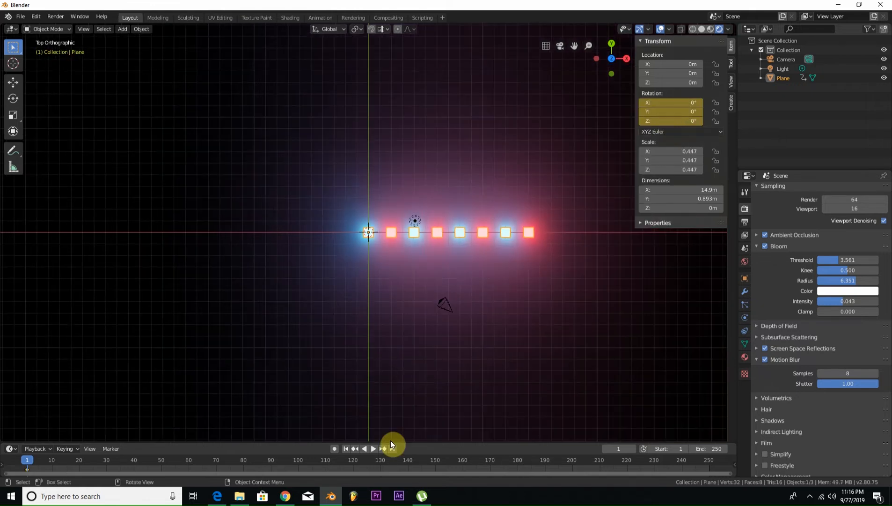
pyautogui.click(392, 451)
pyautogui.click(709, 449)
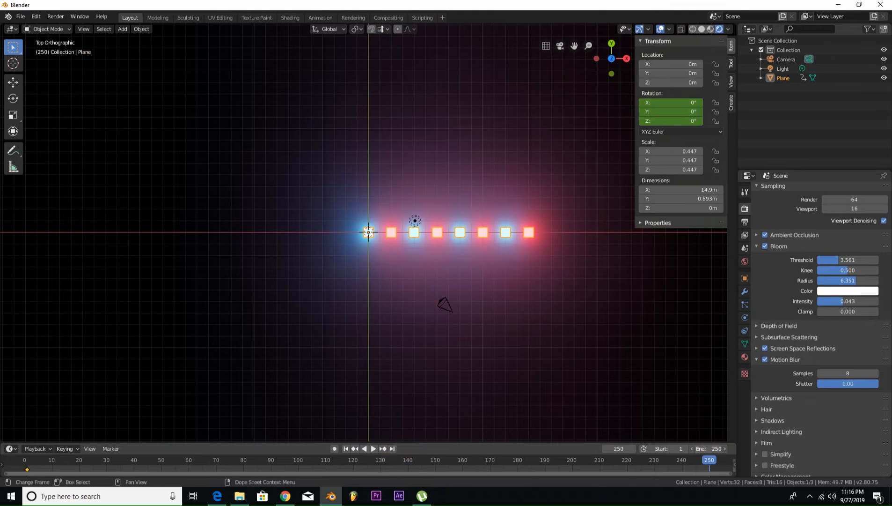
pyautogui.press('Return')
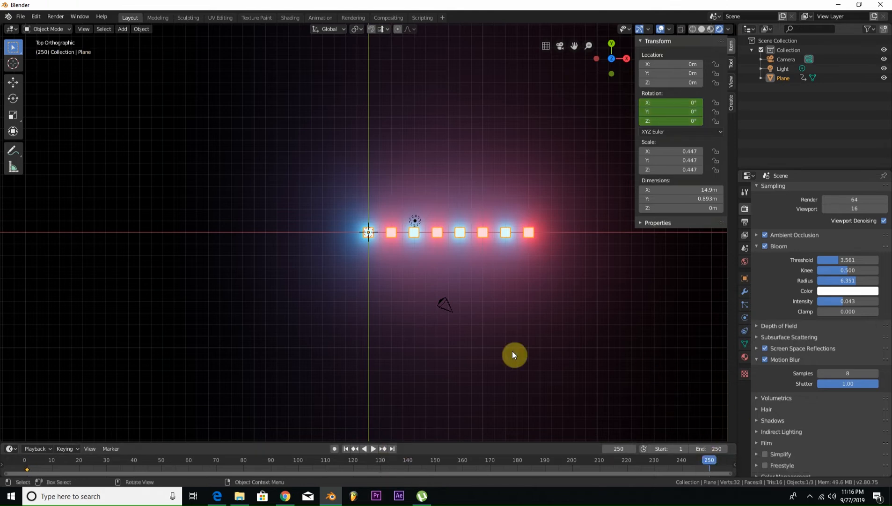
pyautogui.click(355, 448)
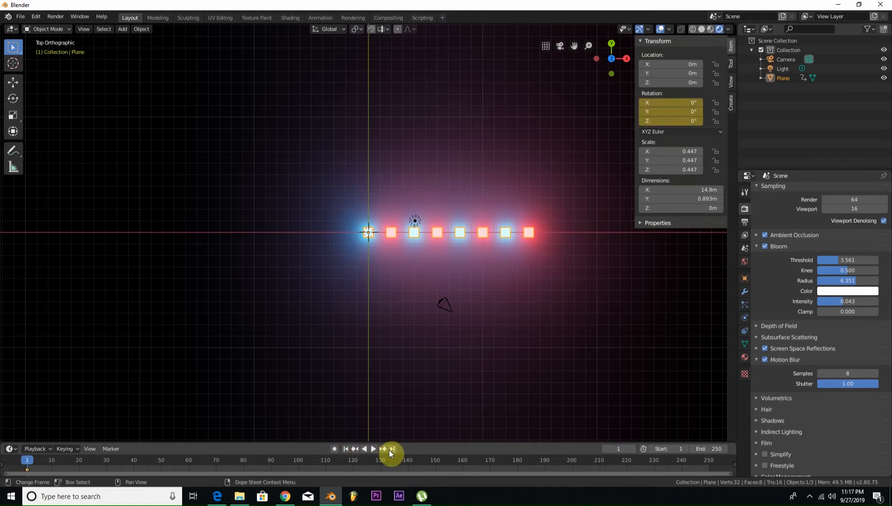
# Step: At frame 251, set the row's Z rotation to 5000° and keyframe the rotation, finishing back at frame 1
pyautogui.click(394, 449)
pyautogui.press('Right')
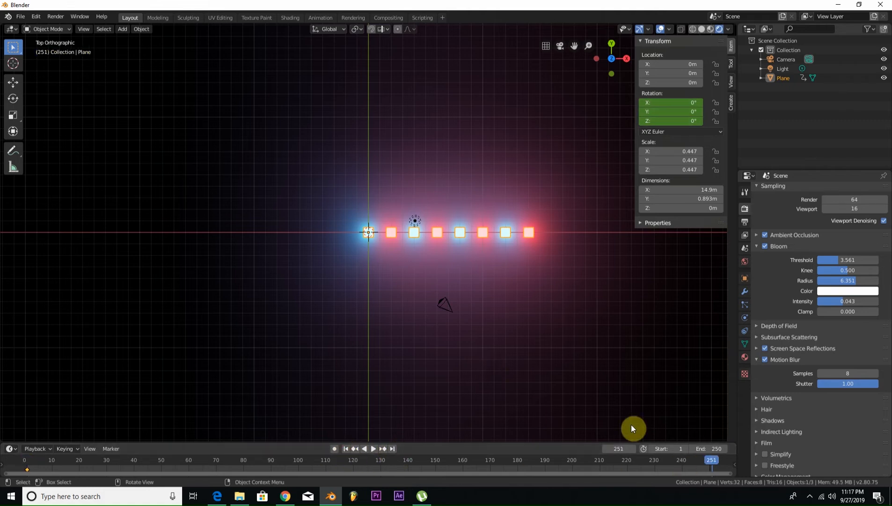
pyautogui.click(678, 121)
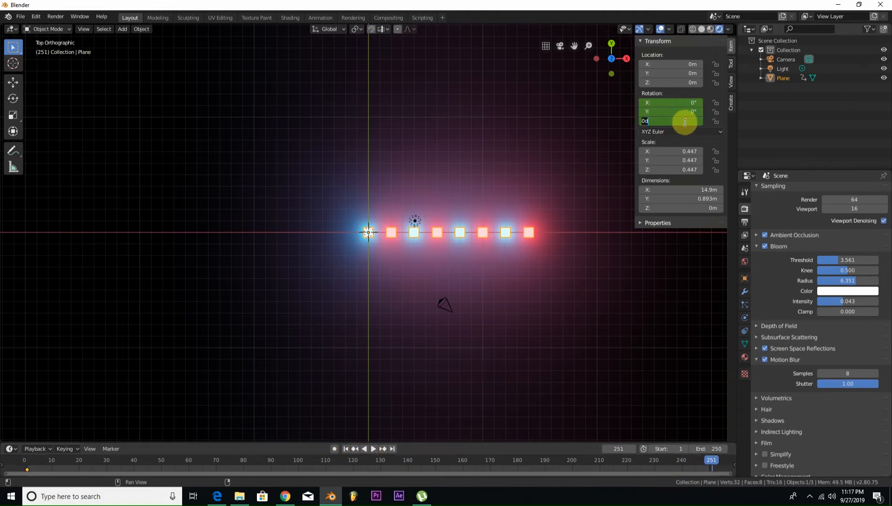
pyautogui.write('500')
pyautogui.press('Return')
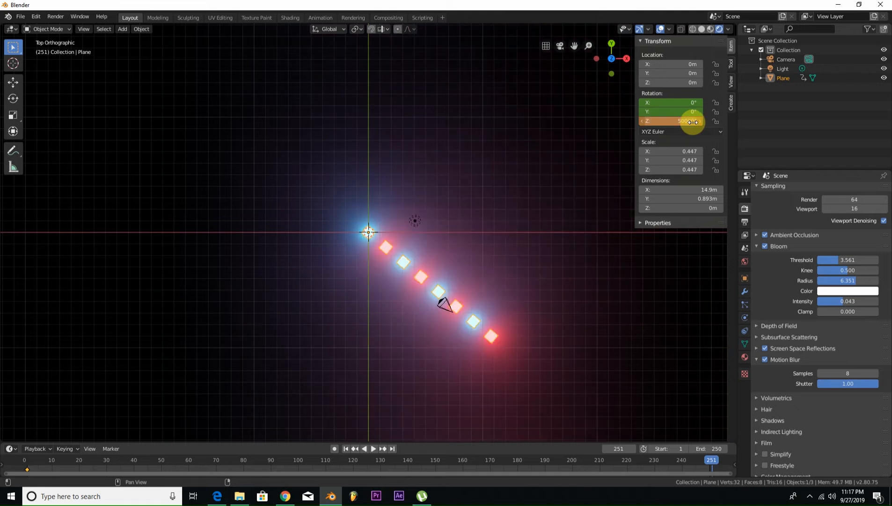
pyautogui.rightClick(693, 122)
pyautogui.click(691, 121)
pyautogui.hotkey('shift', 'Left')
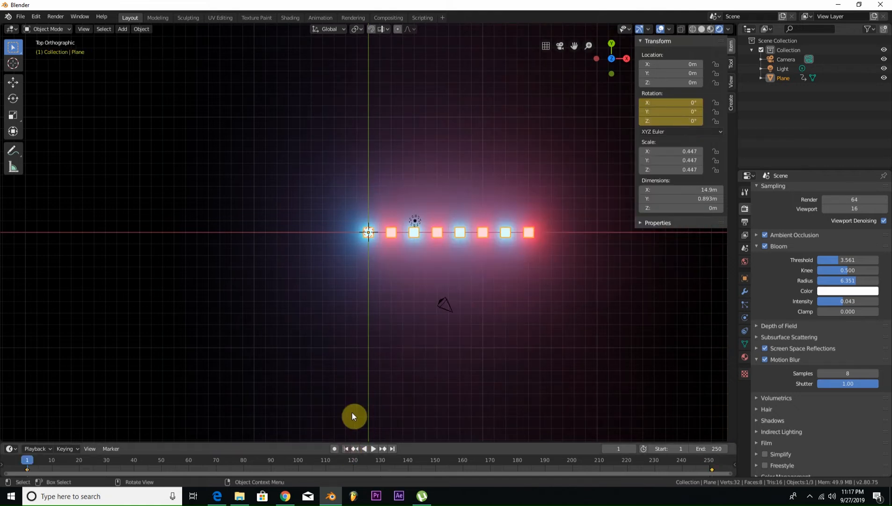
# Step: Preview the row's spin animation, deselect the row and hide its transform values
pyautogui.press('space')
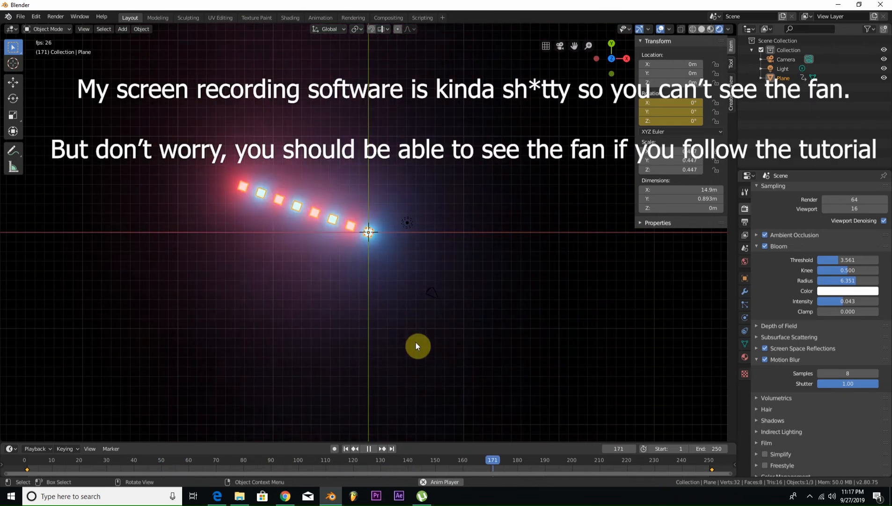
pyautogui.press('space')
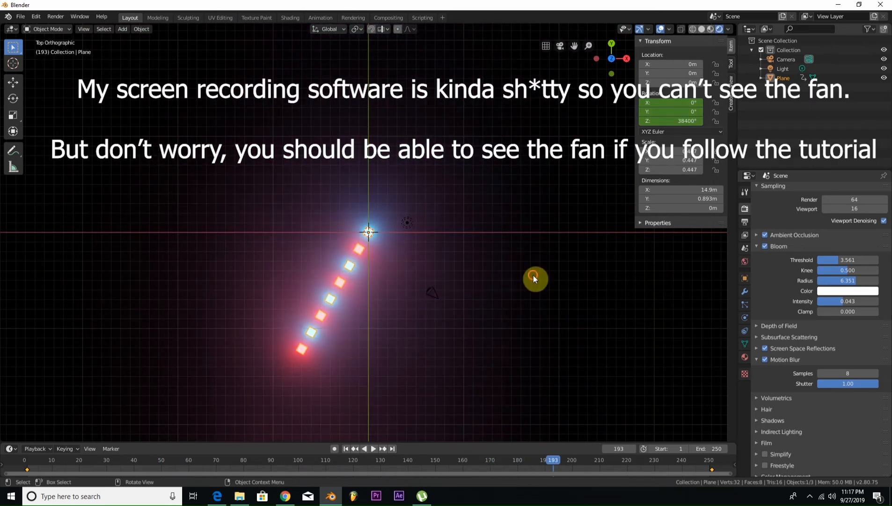
pyautogui.click(311, 230)
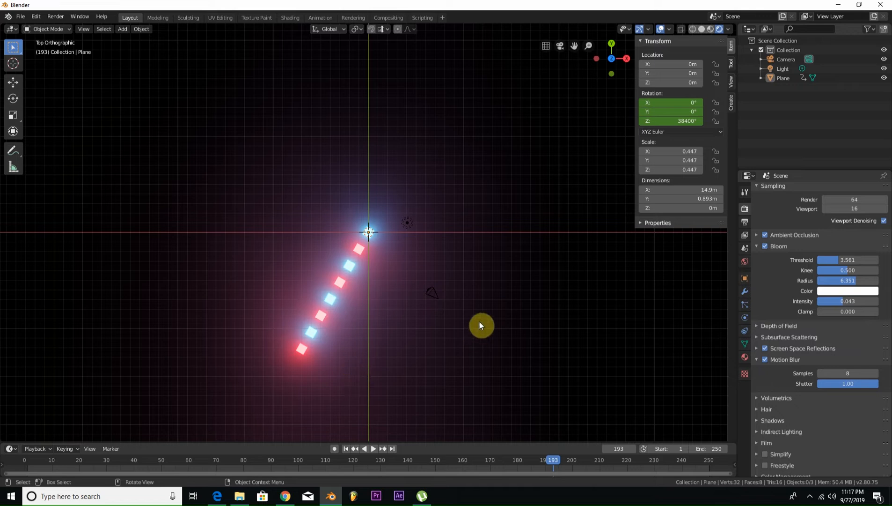
pyautogui.press('n')
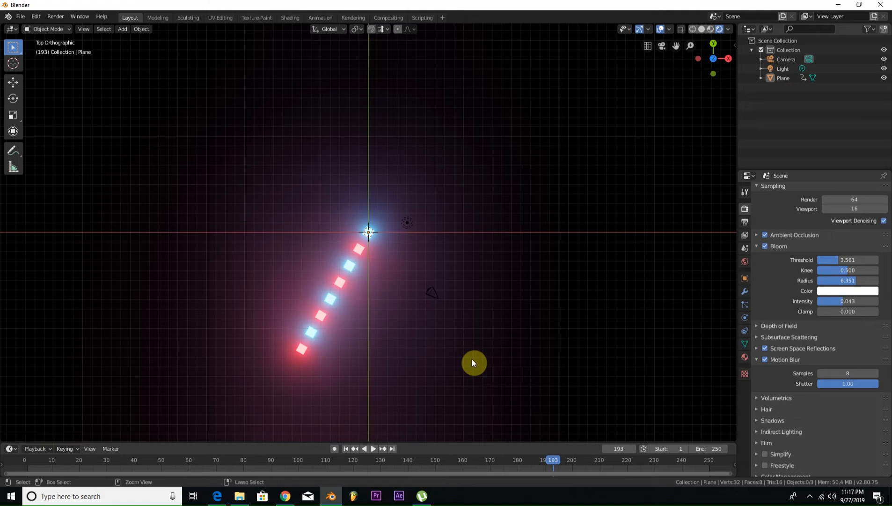
# Step: Switch to the camera view and move the camera up along the global Z axis until the whole row fits inside the frame
pyautogui.press('KP_0')
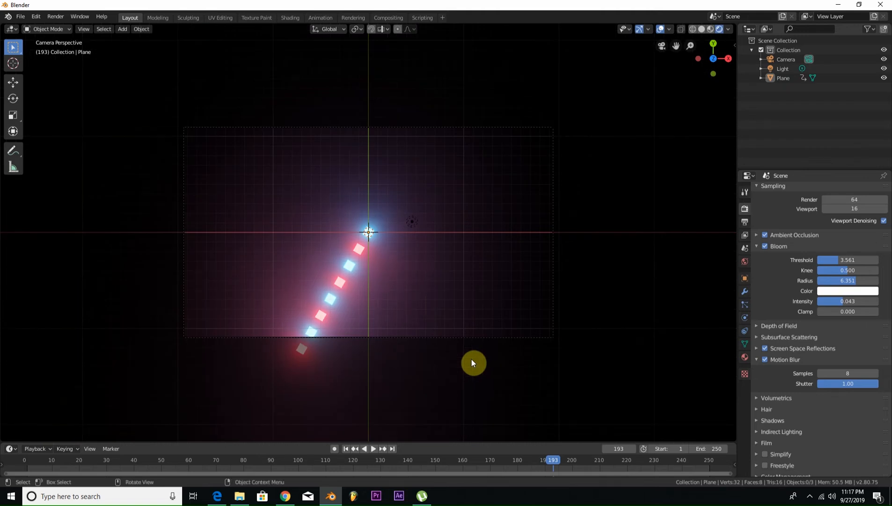
pyautogui.scroll(-3, 445, 335)
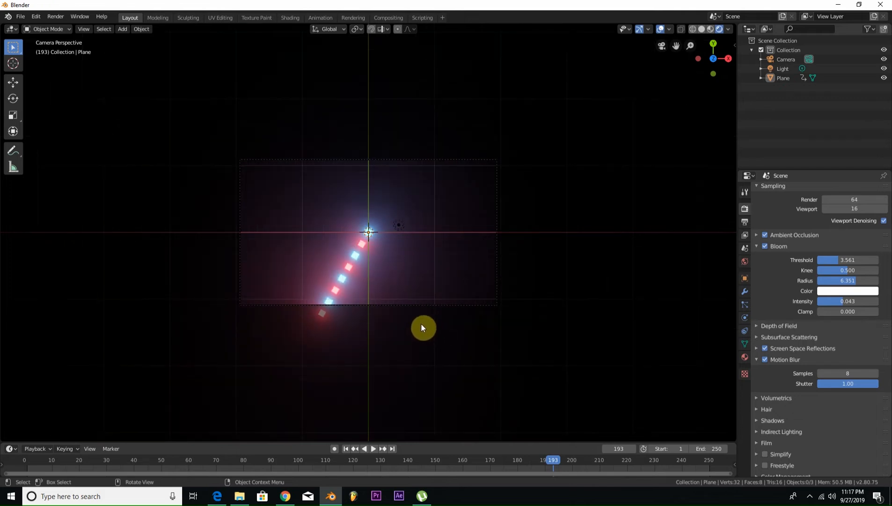
pyautogui.scroll(1, 421, 324)
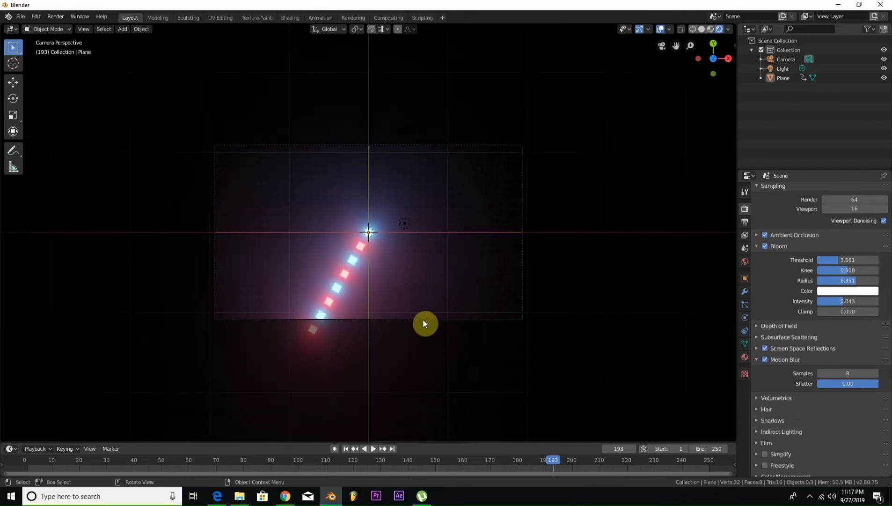
pyautogui.click(422, 320)
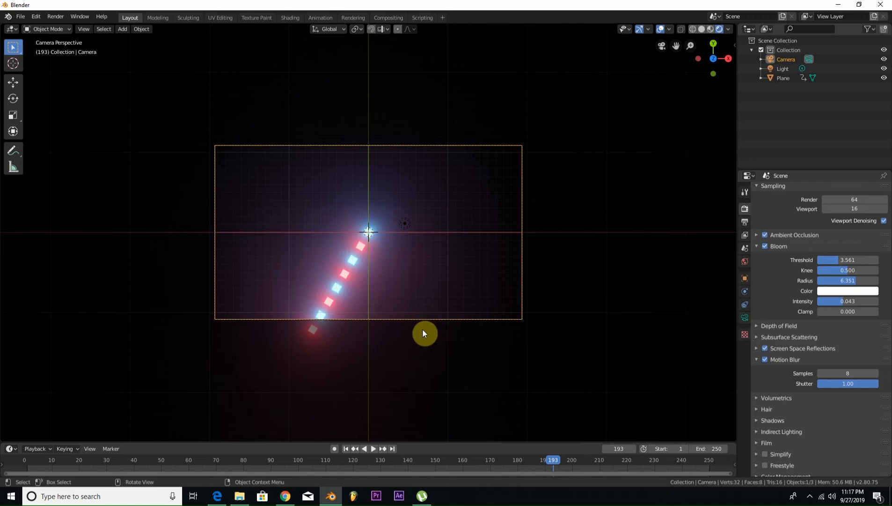
pyautogui.press('g')
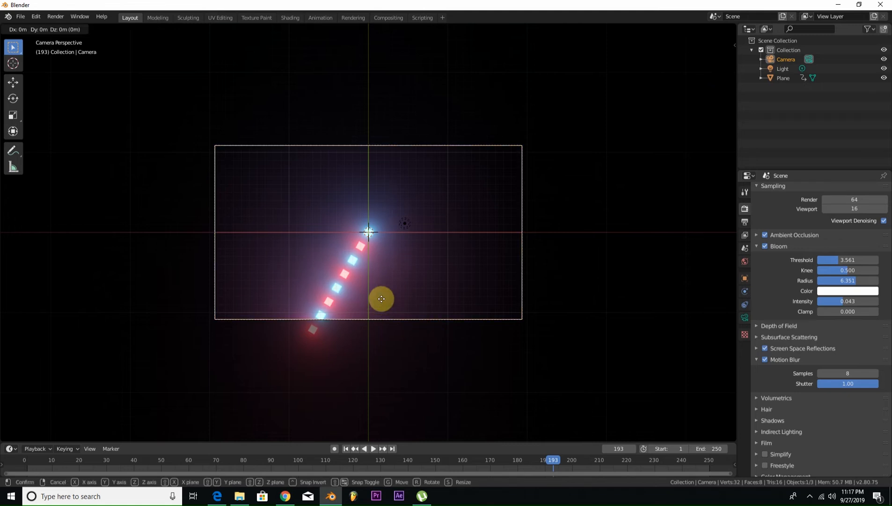
pyautogui.press('z')
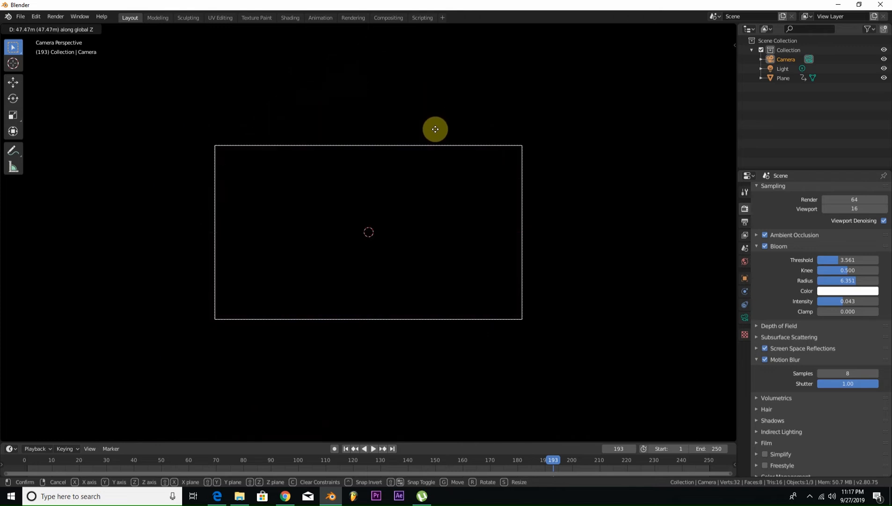
pyautogui.click(434, 124)
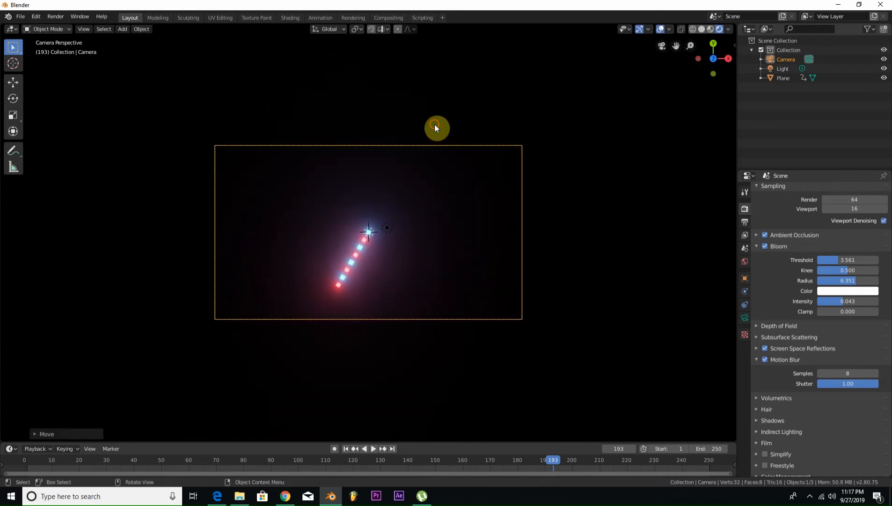
pyautogui.scroll(2, 498, 276)
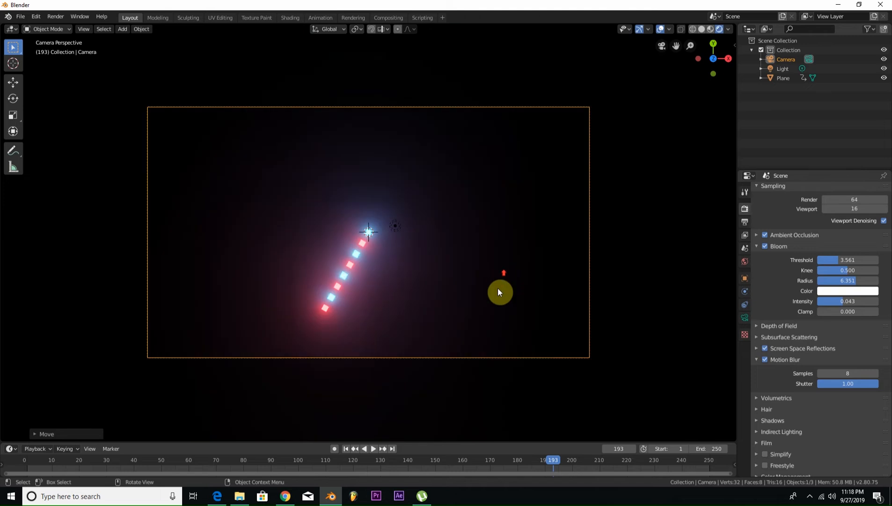
# Step: Play the animation through the camera in two short passes to check the spinning row's framing
pyautogui.press('space')
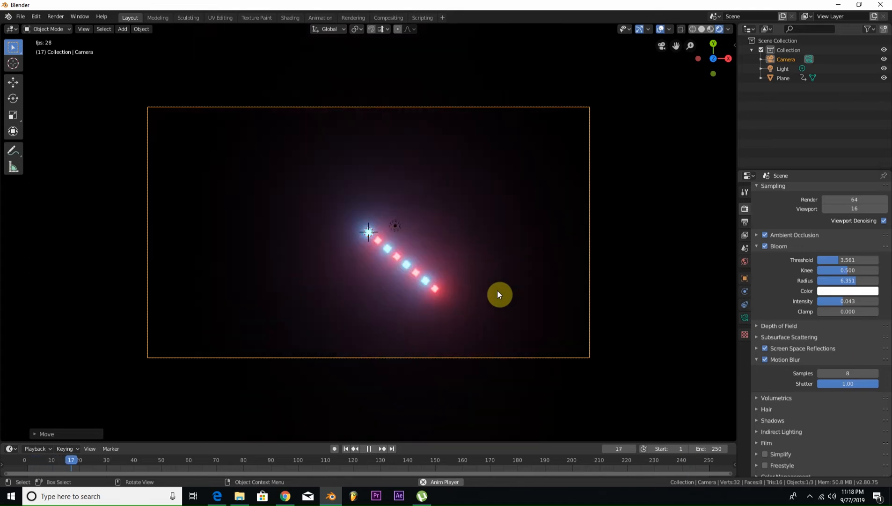
pyautogui.press('space')
pyautogui.scroll(2, 499, 300)
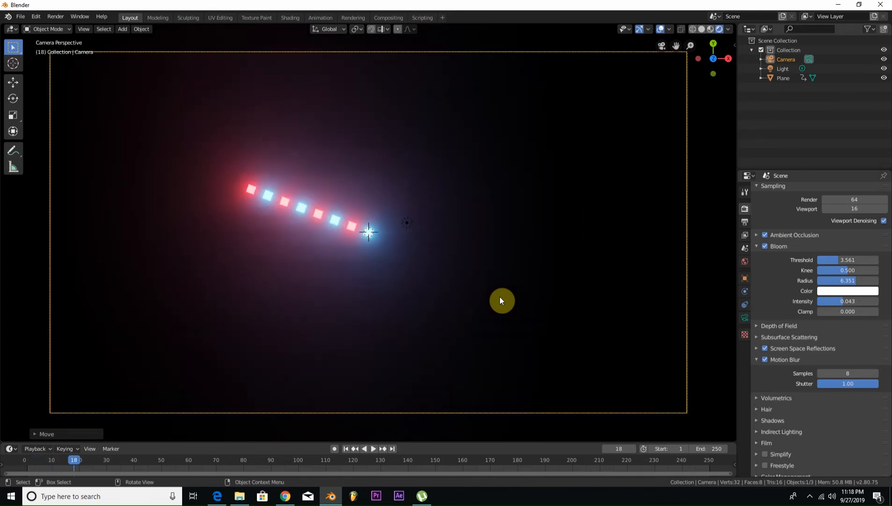
pyautogui.scroll(1, 500, 300)
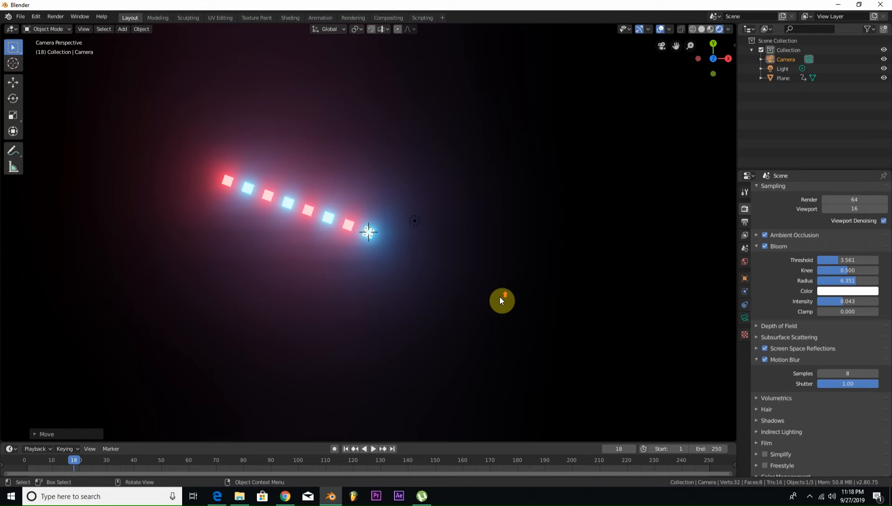
pyautogui.press('space')
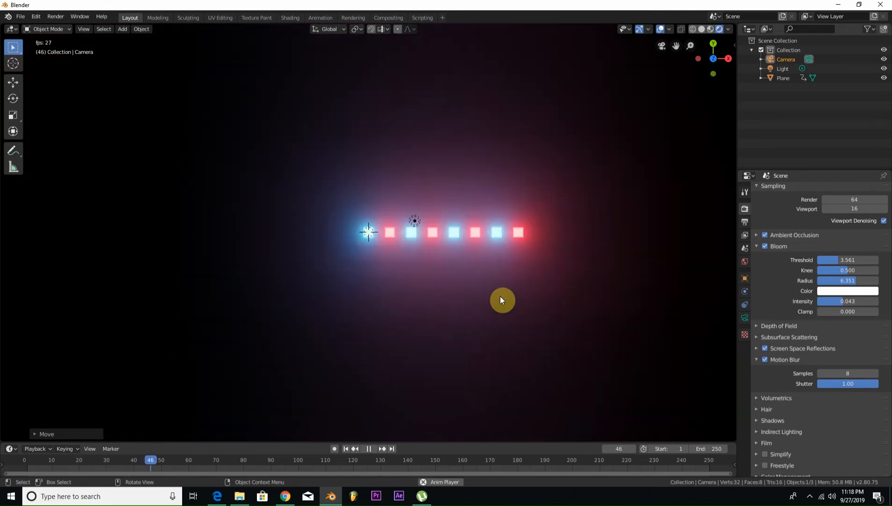
pyautogui.press('space')
pyautogui.scroll(-1, 504, 294)
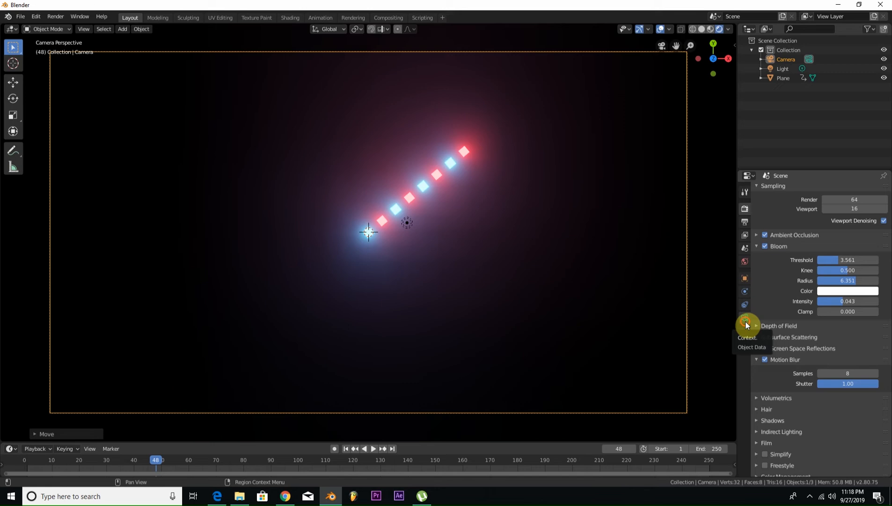
# Step: Enable Depth of Field on the camera and set its focus distance to 20 m
pyautogui.click(745, 322)
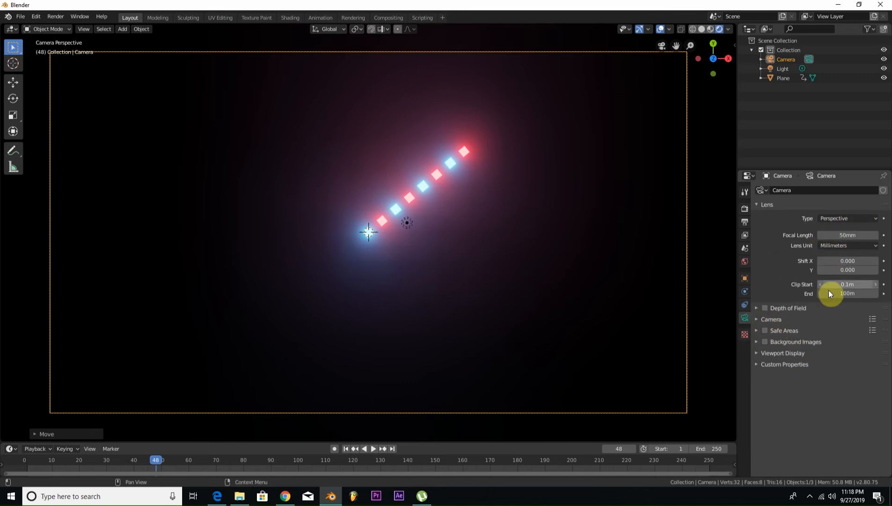
pyautogui.click(765, 308)
pyautogui.click(757, 307)
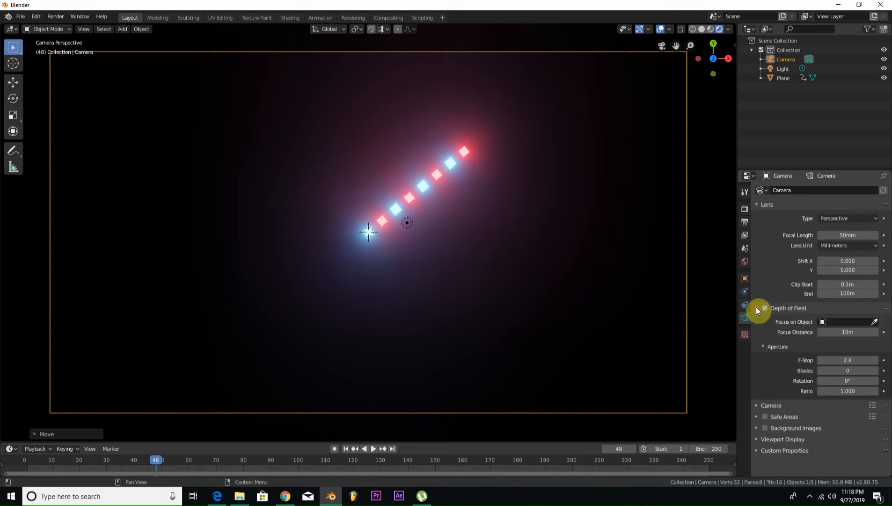
pyautogui.moveTo(847, 332)
pyautogui.mouseDown()
pyautogui.moveTo(791, 332)
pyautogui.moveTo(834, 332)
pyautogui.mouseUp()
pyautogui.click(845, 331)
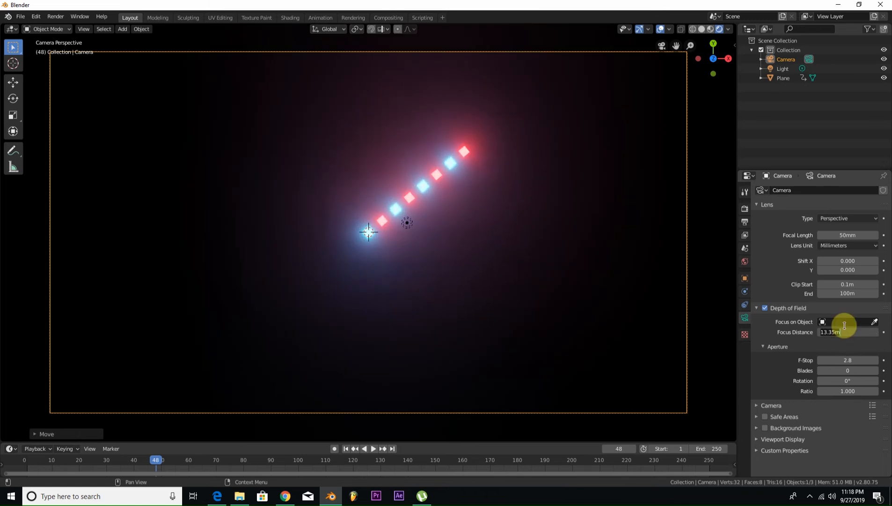
pyautogui.write('20')
pyautogui.press('Return')
pyautogui.moveTo(846, 329); pyautogui.dragTo(842, 332)
pyautogui.click(853, 331)
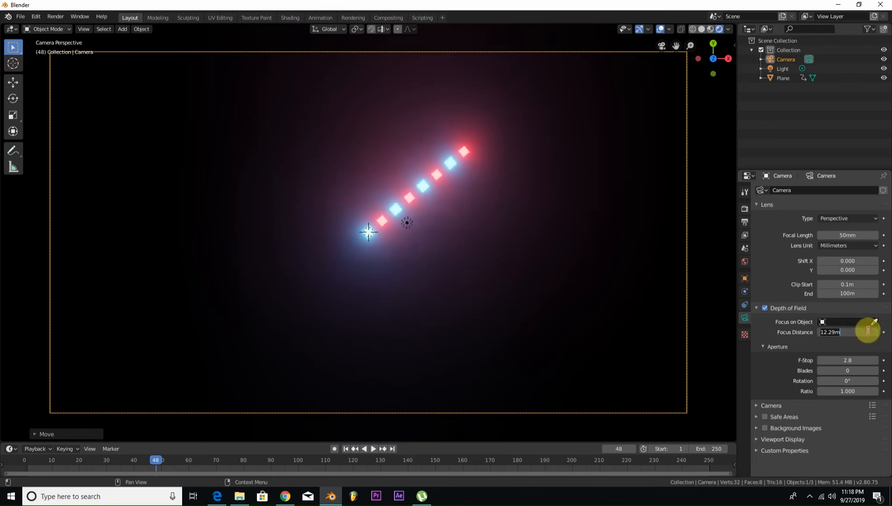
pyautogui.write('20')
pyautogui.press('Return')
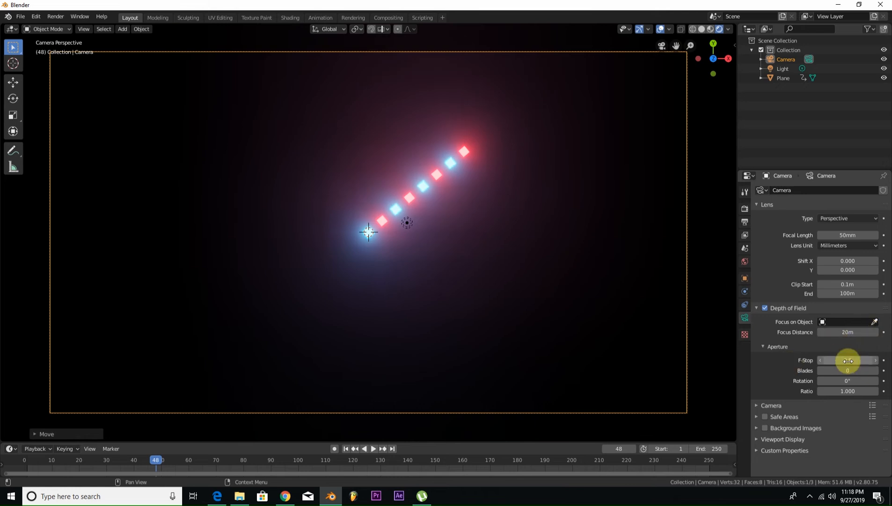
# Step: Lower the camera aperture's F-Stop to 0.1 and preview the blurred lights in the animation
pyautogui.moveTo(846, 360); pyautogui.dragTo(838, 360)
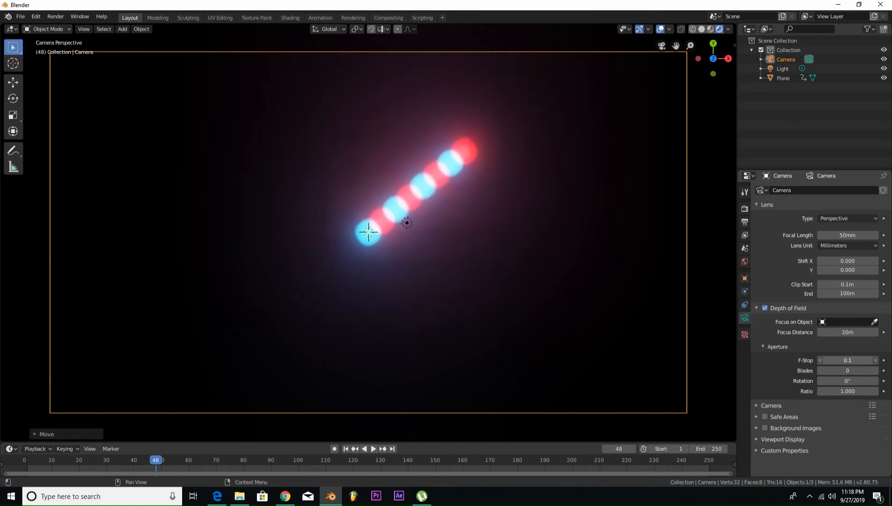
pyautogui.press('space')
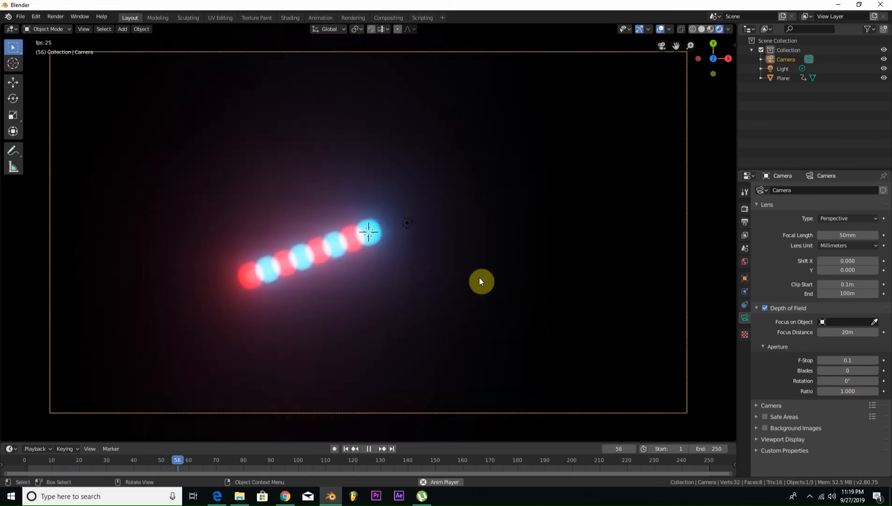
pyautogui.press('space')
# Step: Try a different number of aperture blades with a short animation preview, and undo the change
pyautogui.moveTo(848, 370)
pyautogui.mouseDown()
pyautogui.moveTo(889, 370)
pyautogui.moveTo(840, 370)
pyautogui.moveTo(857, 381)
pyautogui.mouseUp()
pyautogui.press('space')
pyautogui.press('space')
pyautogui.hotkey('ctrl', 'z')
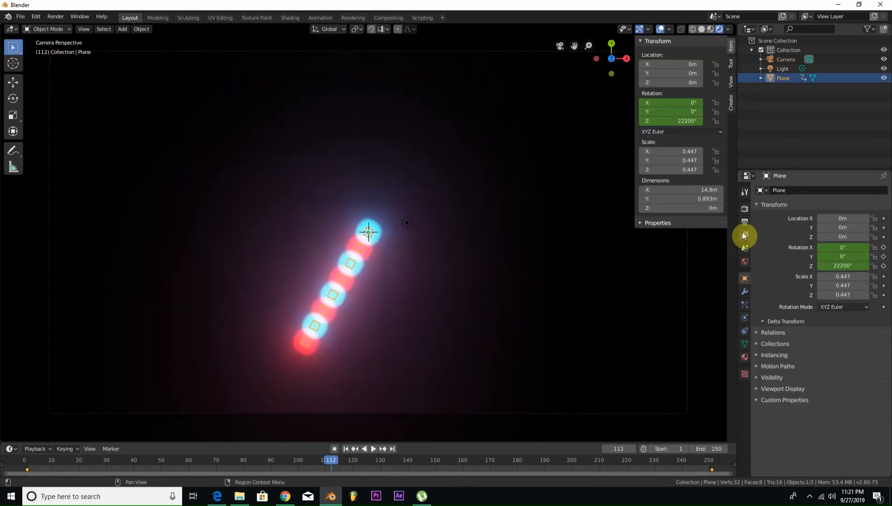
# Step: Set the render output path to the Blender Render folder with the file name S1, keeping 24 fps
pyautogui.click(745, 223)
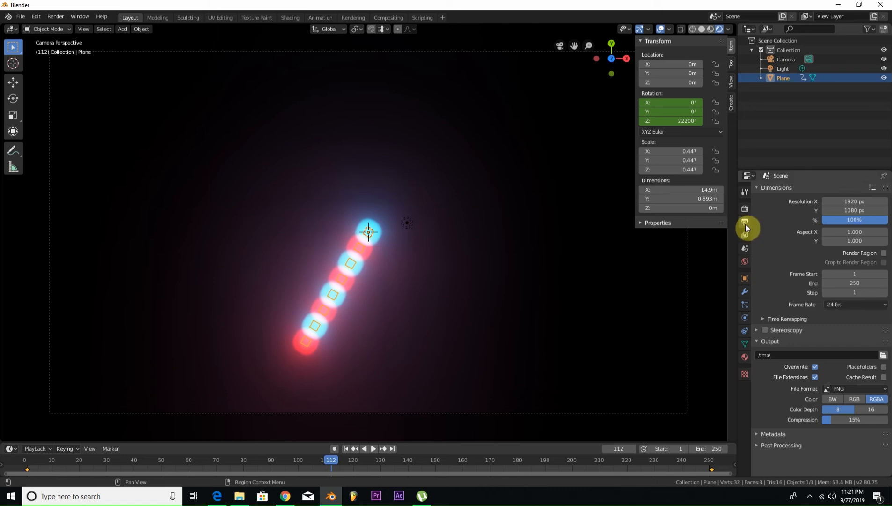
pyautogui.click(843, 306)
pyautogui.click(884, 354)
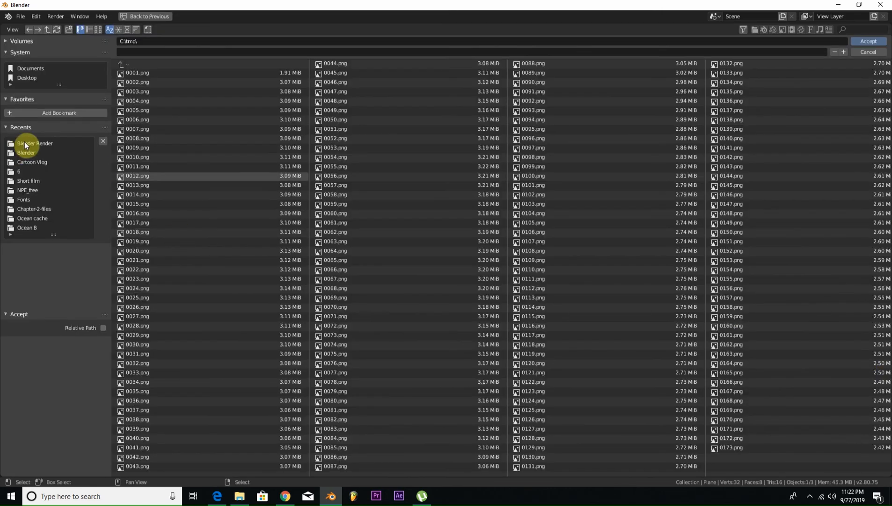
pyautogui.click(25, 143)
pyautogui.click(123, 52)
pyautogui.write('S1')
pyautogui.click(882, 44)
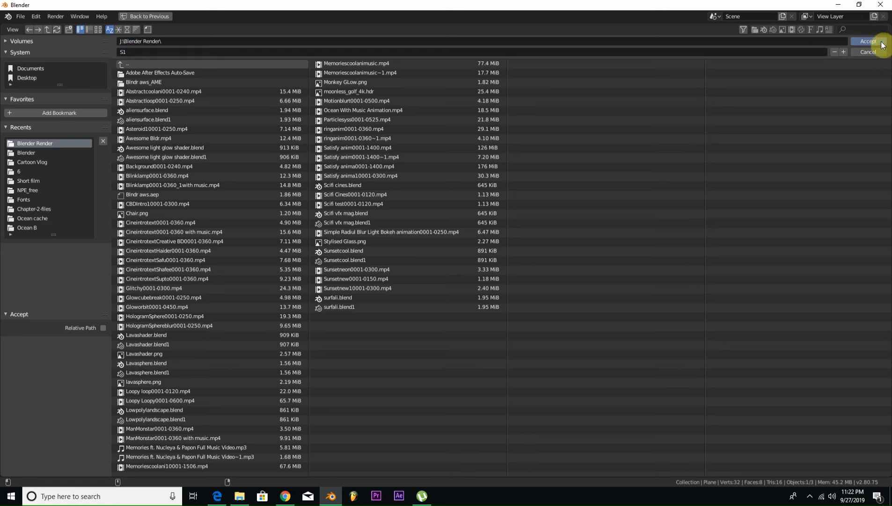
pyautogui.click(882, 44)
# Step: Set the output file format to FFmpeg video with an MPEG-4 container
pyautogui.click(846, 389)
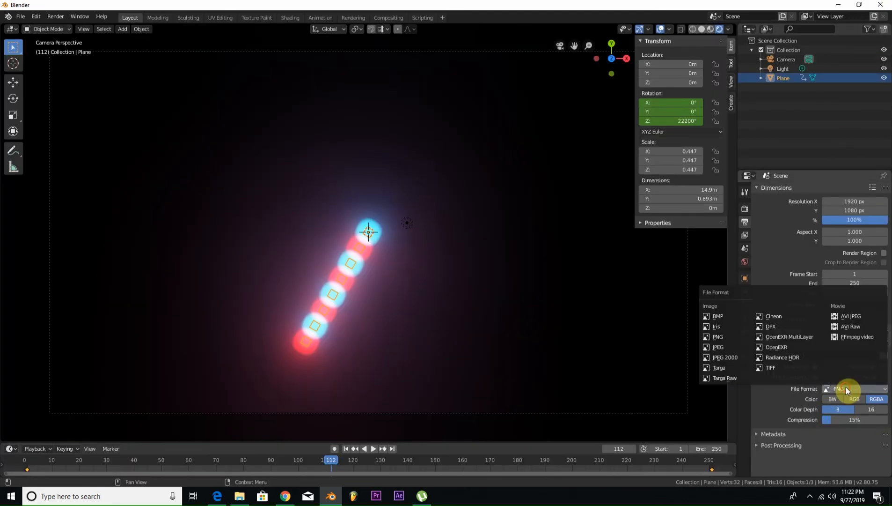
pyautogui.click(857, 338)
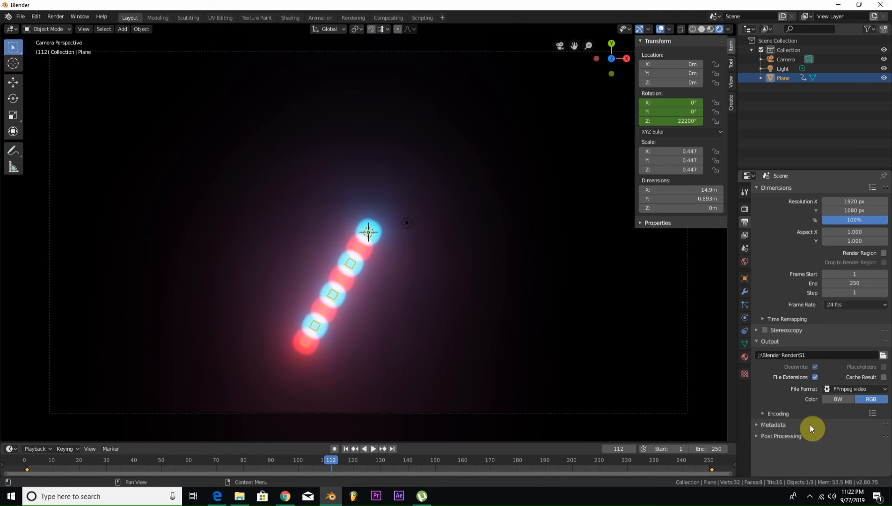
pyautogui.click(762, 414)
pyautogui.click(843, 426)
pyautogui.click(842, 361)
# Step: Set the video encoding to the H.264 codec with Perceptually lossless output quality
pyautogui.scroll(-3, 798, 393)
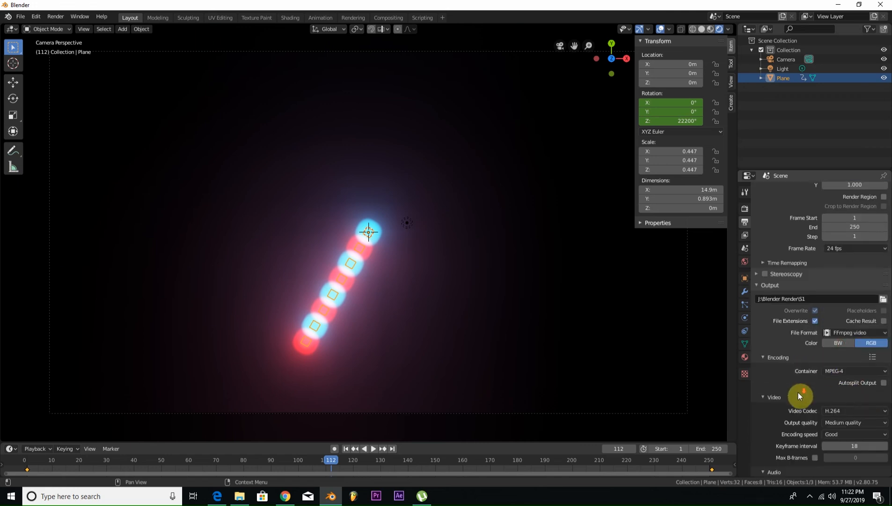
pyautogui.scroll(-2, 798, 392)
pyautogui.click(832, 374)
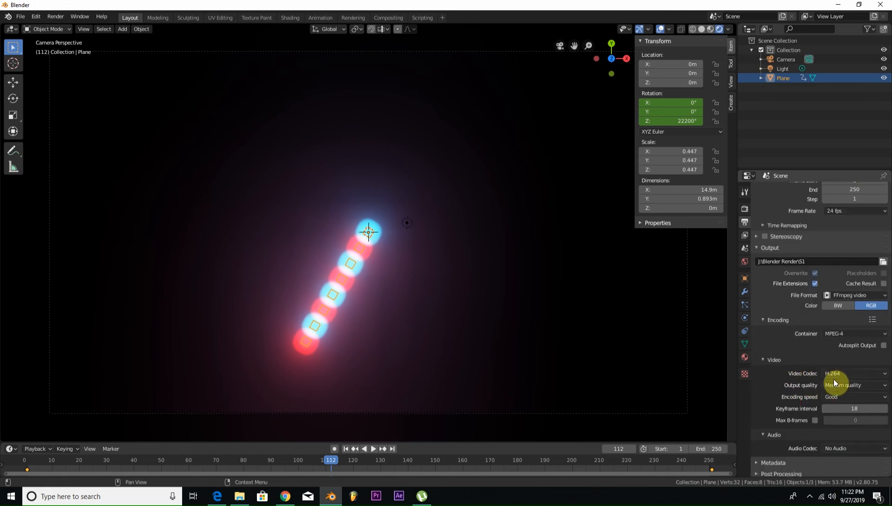
pyautogui.click(843, 383)
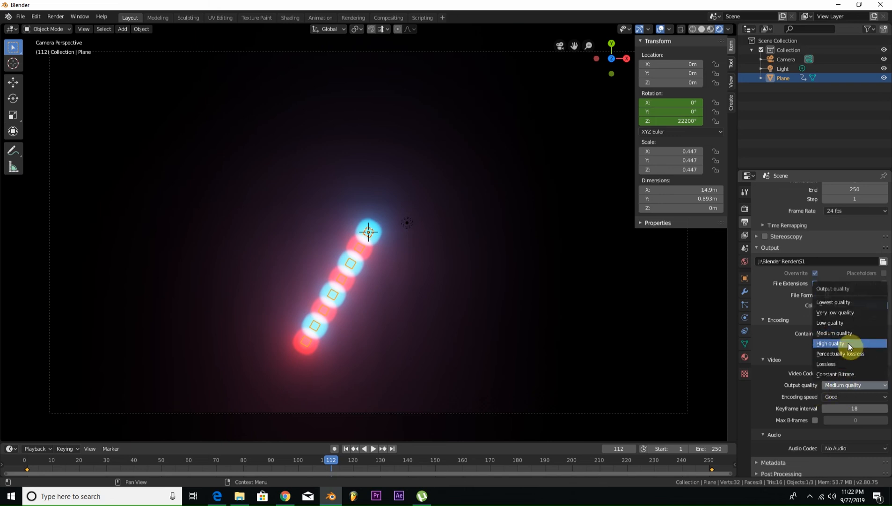
pyautogui.click(840, 354)
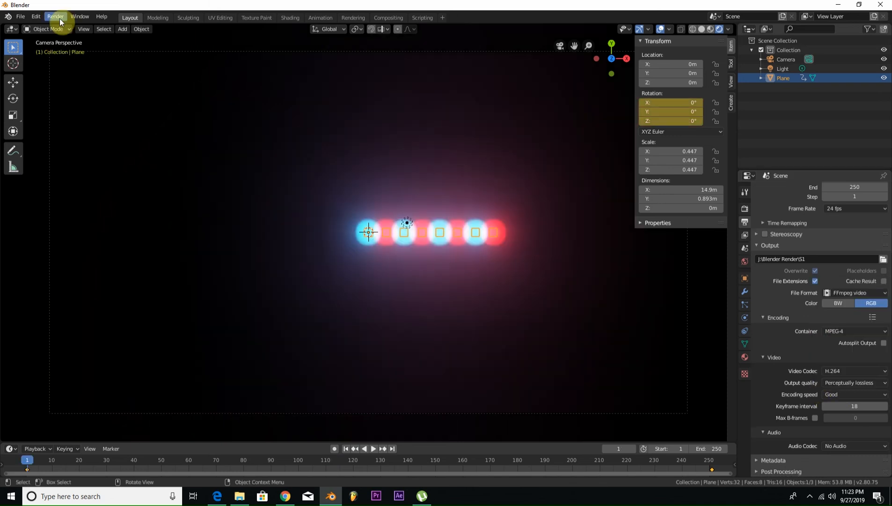
# Step: Render the animation of the active scene
pyautogui.click(59, 19)
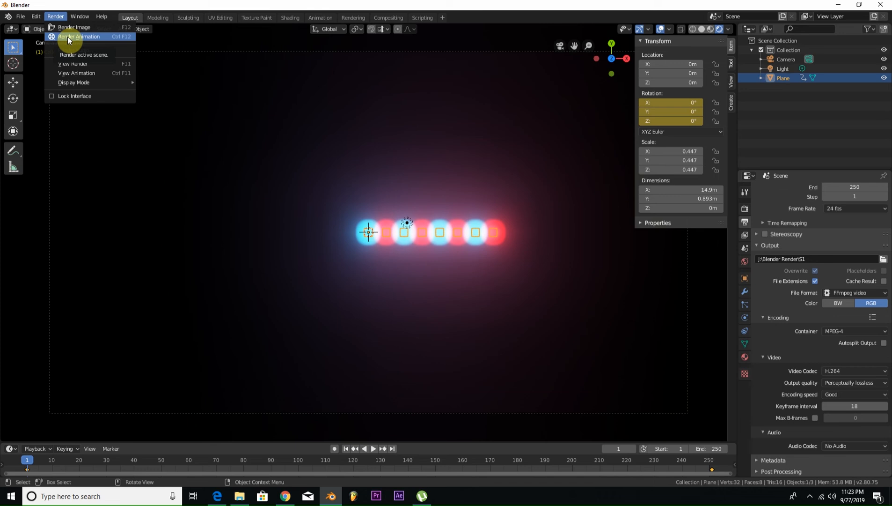
pyautogui.click(67, 36)
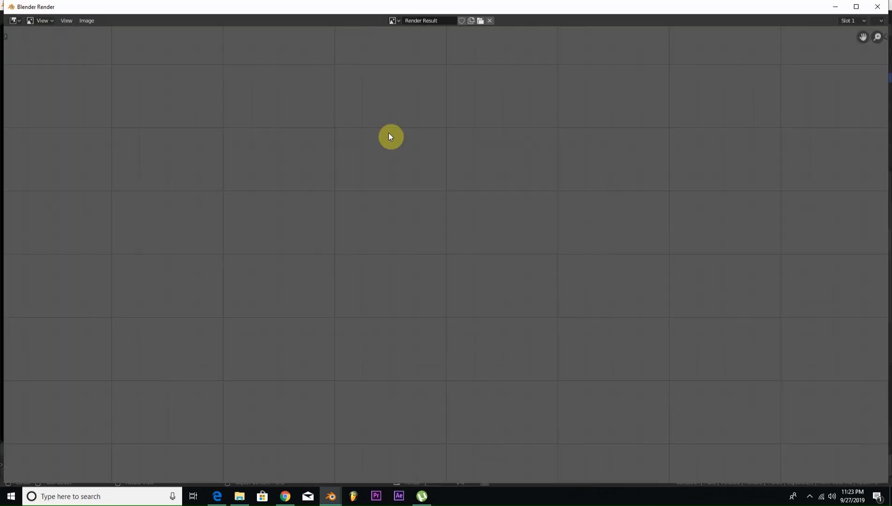